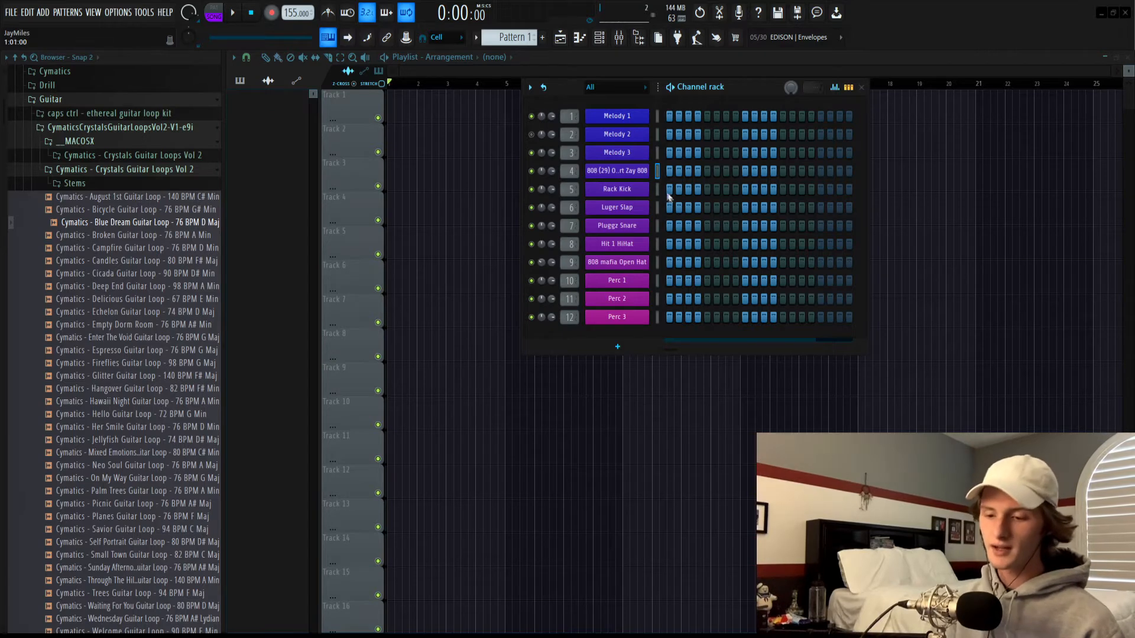
Step: Audition channel 4's 808 sample, open it in Edison and detect its pitch regions
left_click(617, 170)
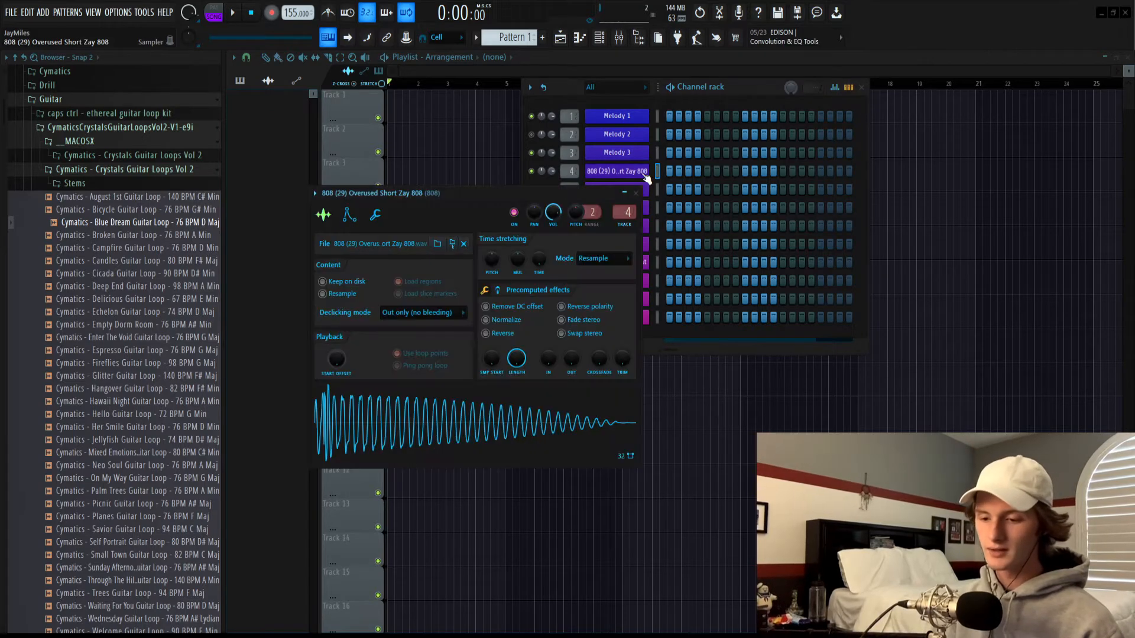
left_click(495, 427)
left_click(496, 427)
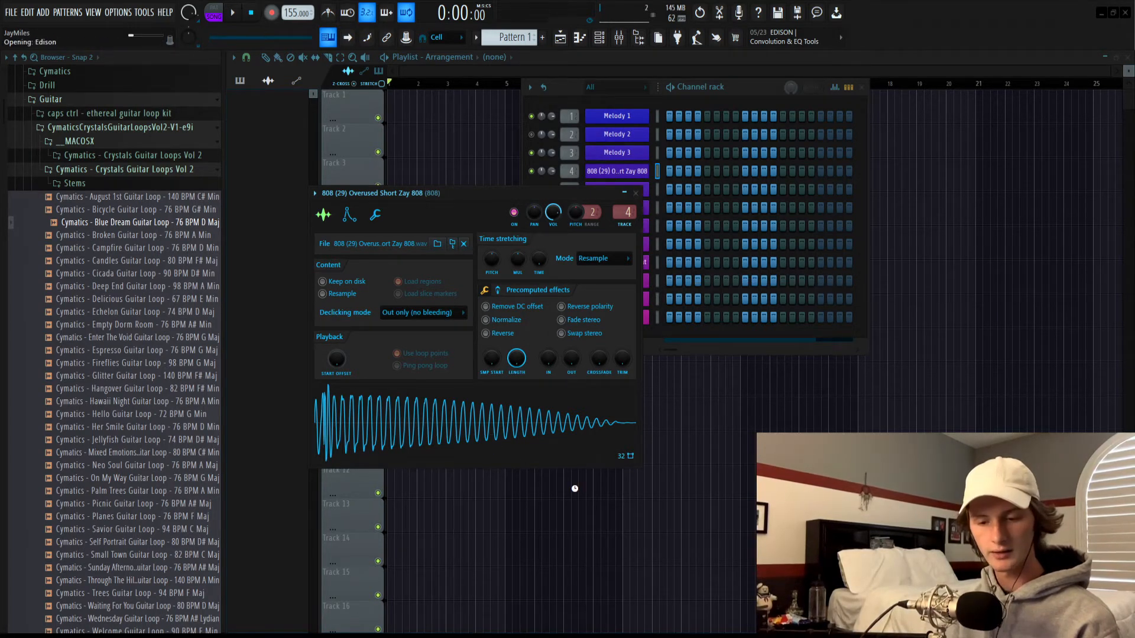
right_click(582, 425)
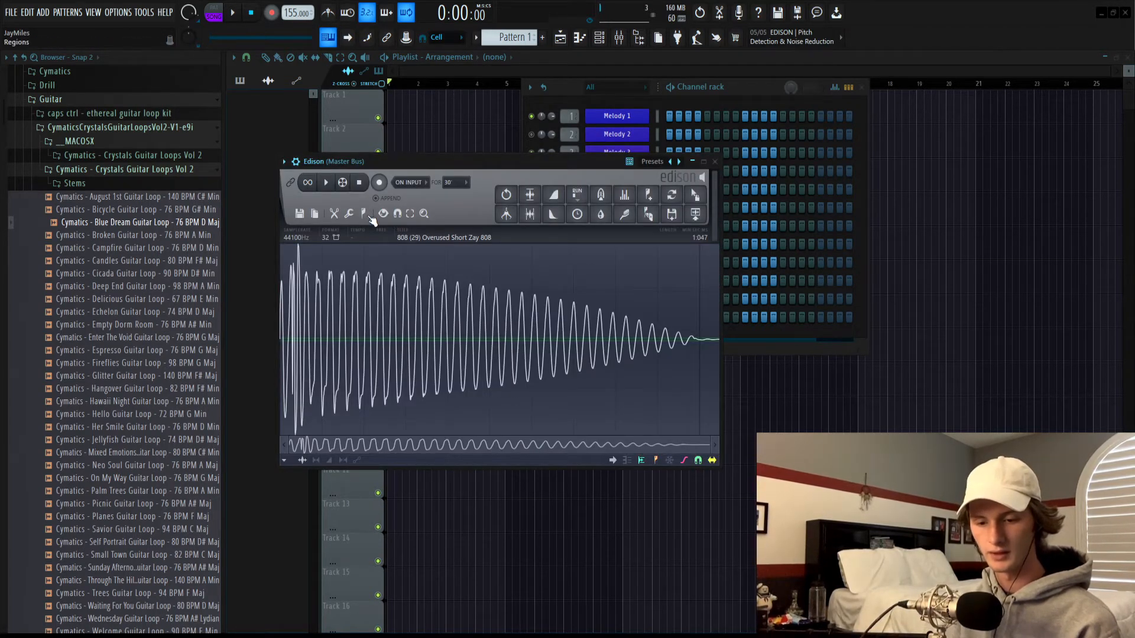
left_click(432, 385)
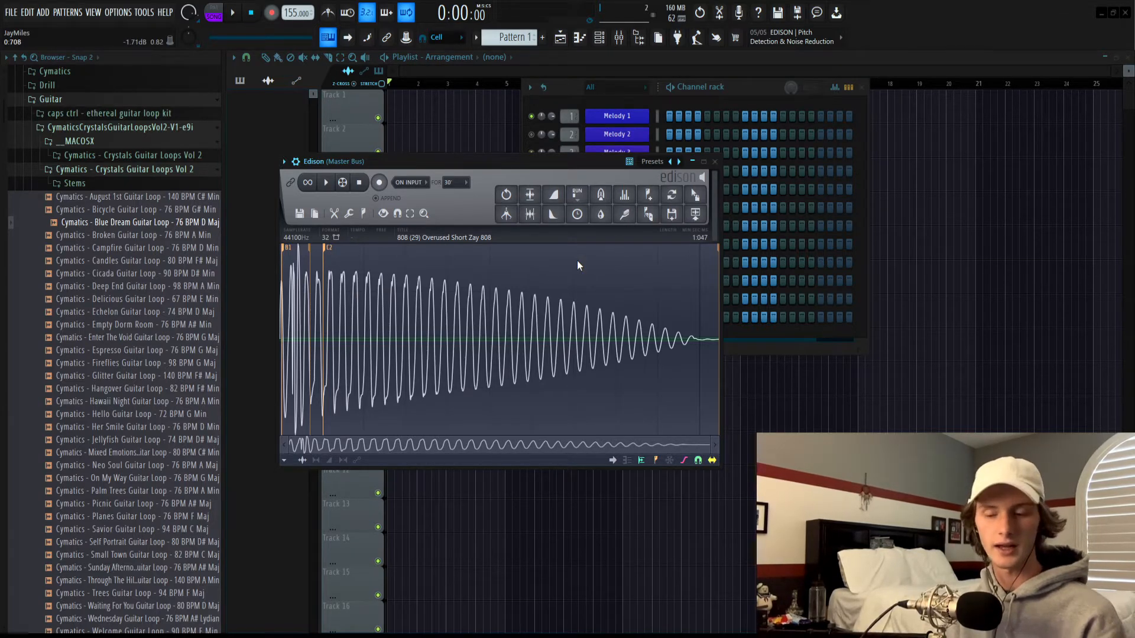
Step: Show the mixer behind the 808's sampler settings and reveal the Boost and EQ controls of the precomputed effects
left_click(618, 39)
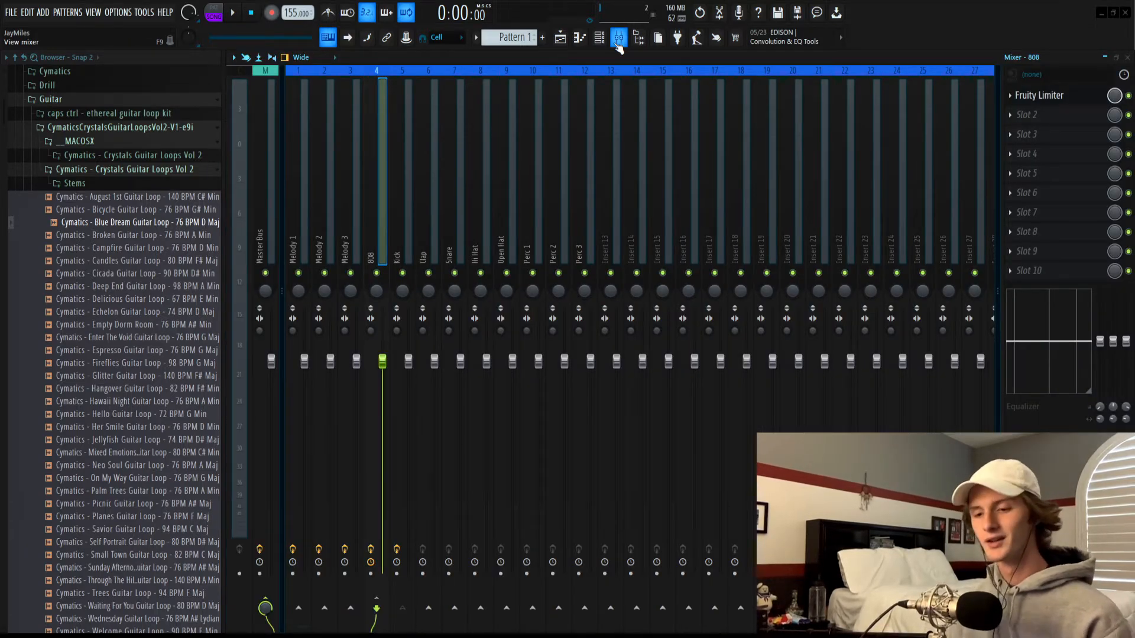
left_click(600, 38)
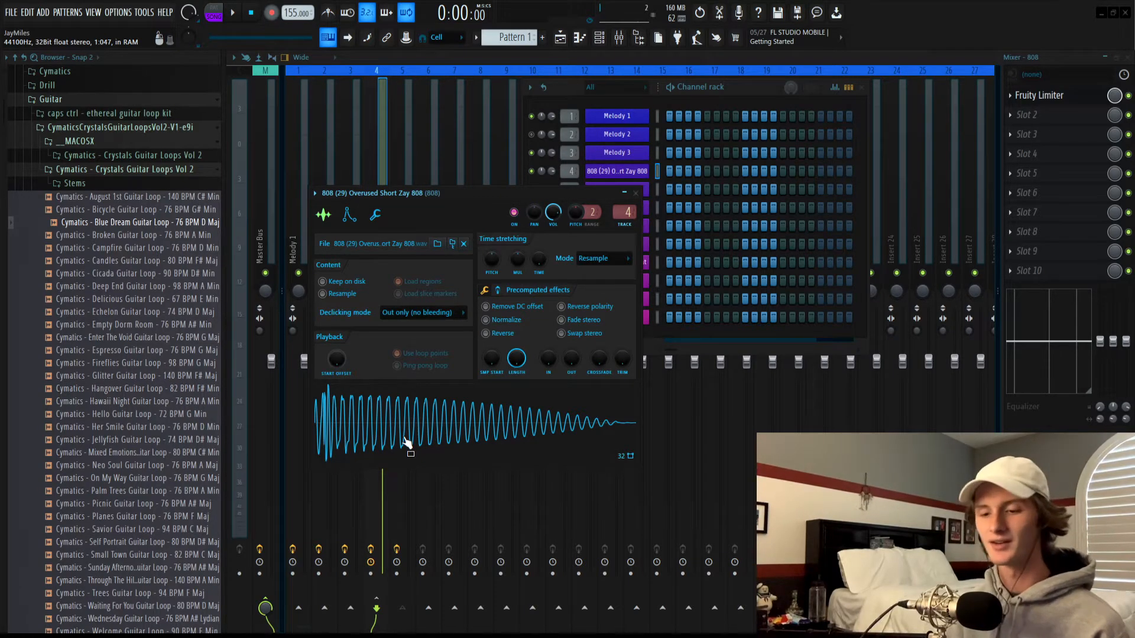
left_click(501, 293)
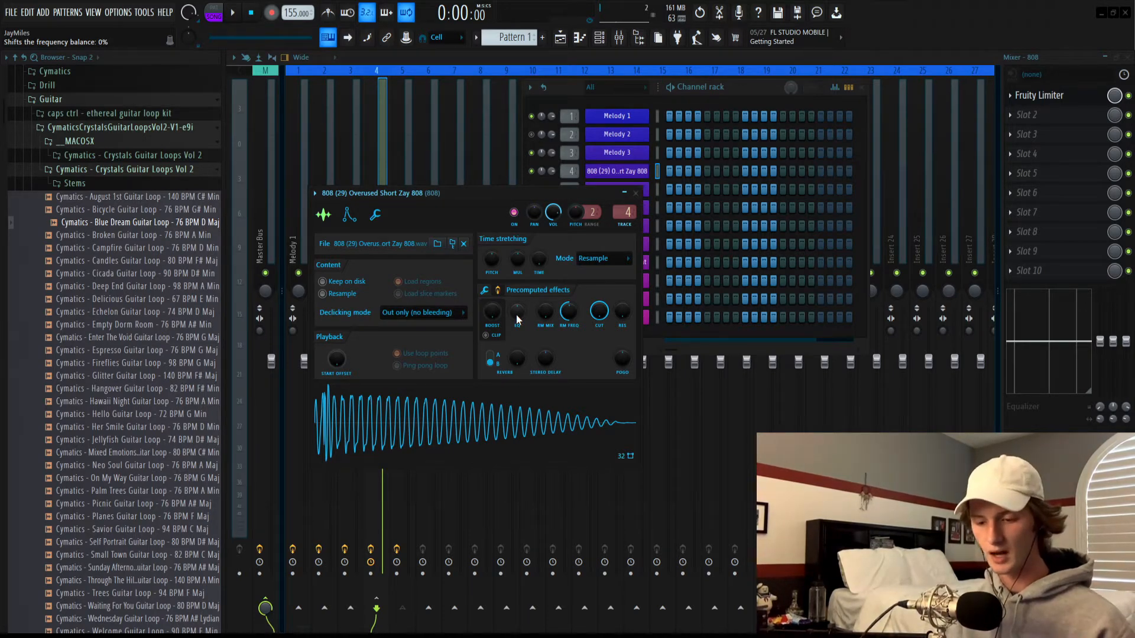
Step: Try a strong EQ shift and a 100% boost separately on the 808 sample, auditioning each and undoing them
left_click_drag(516, 314, 516, 261)
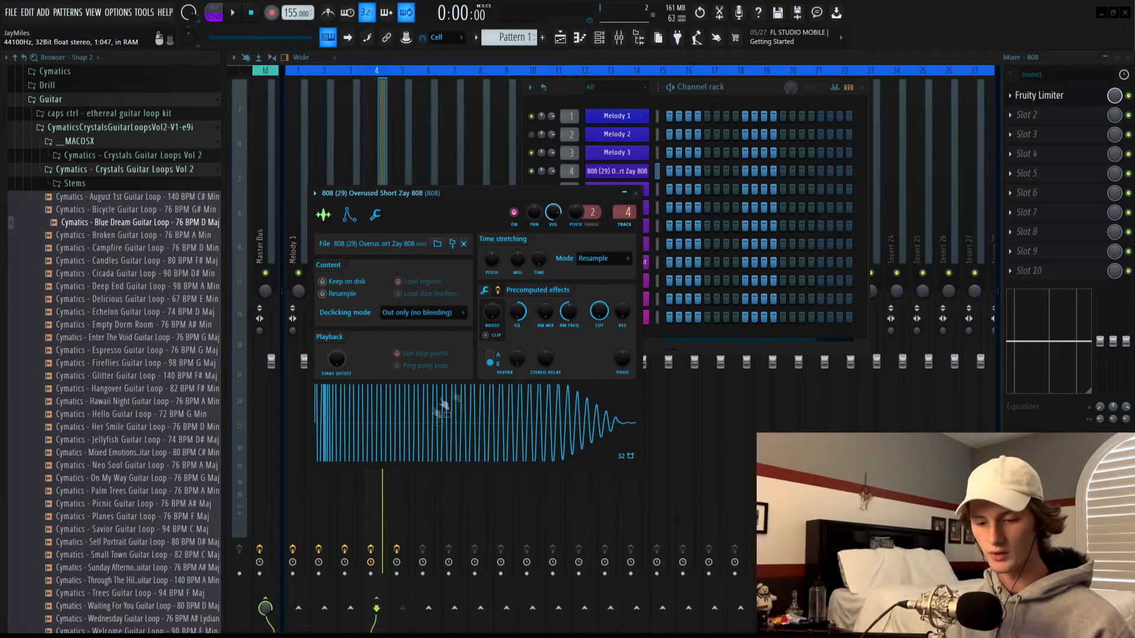
left_click(483, 428)
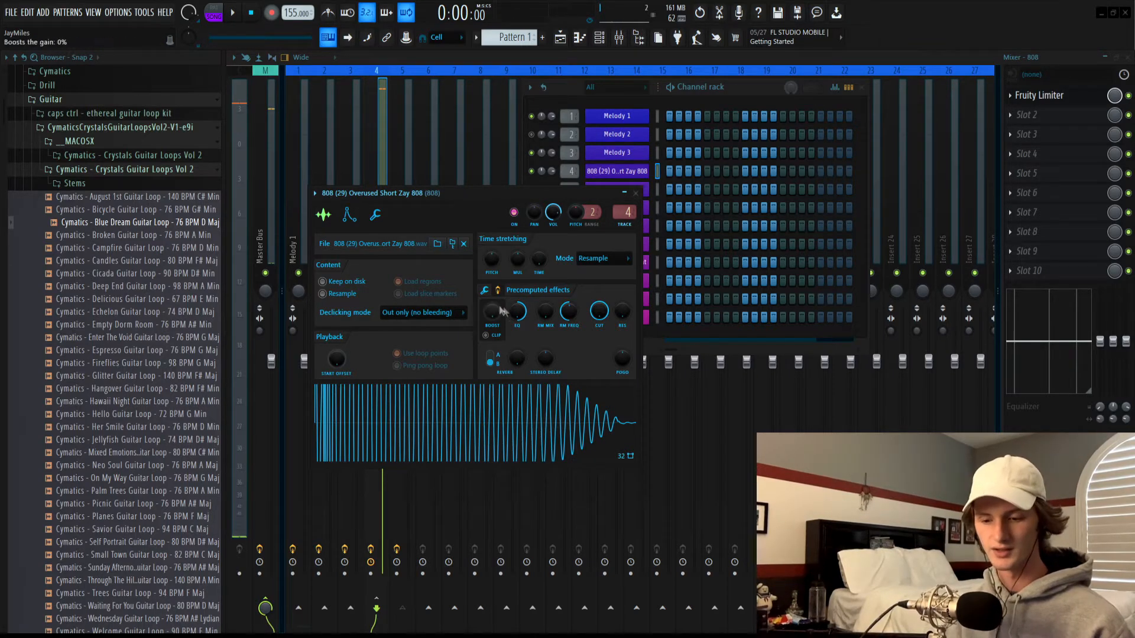
left_click_drag(493, 311, 492, 278)
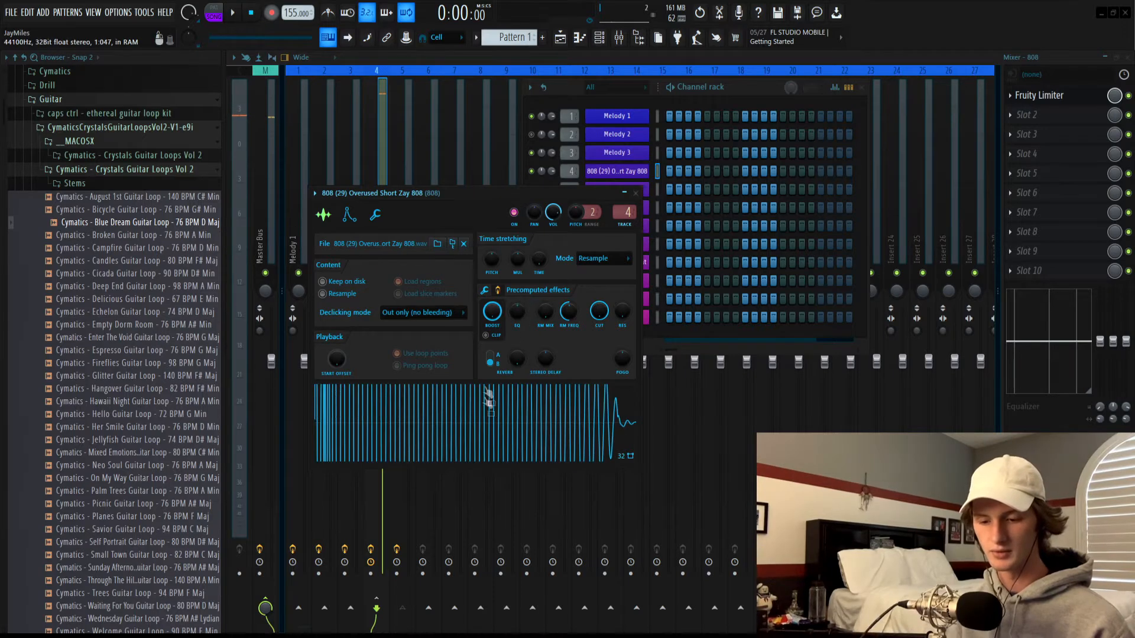
left_click(484, 427)
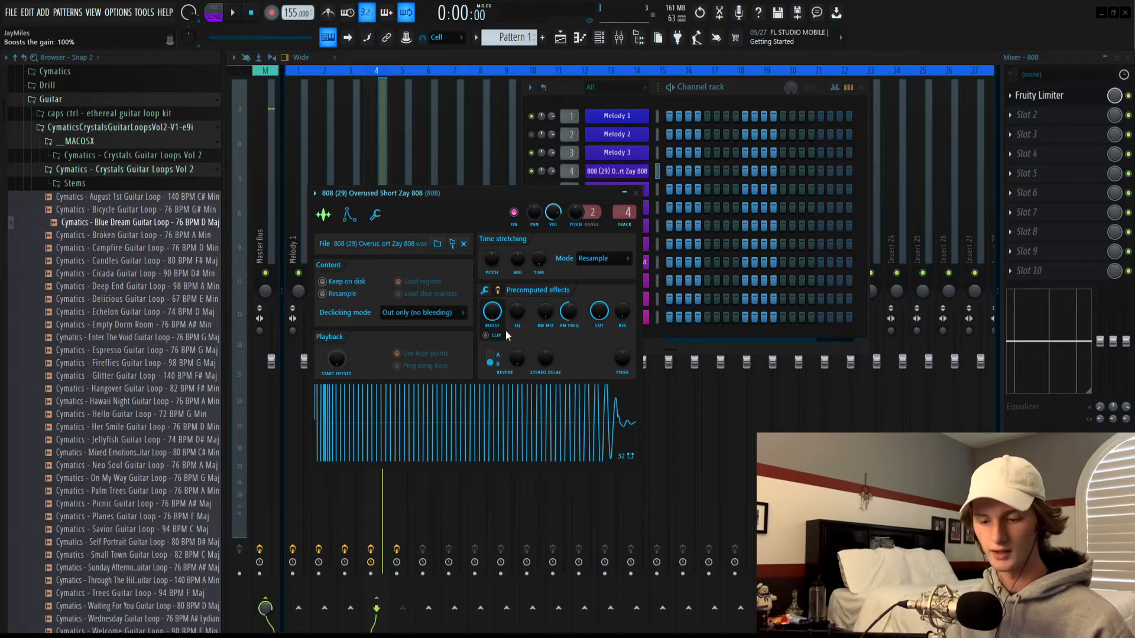
key("ctrl+z")
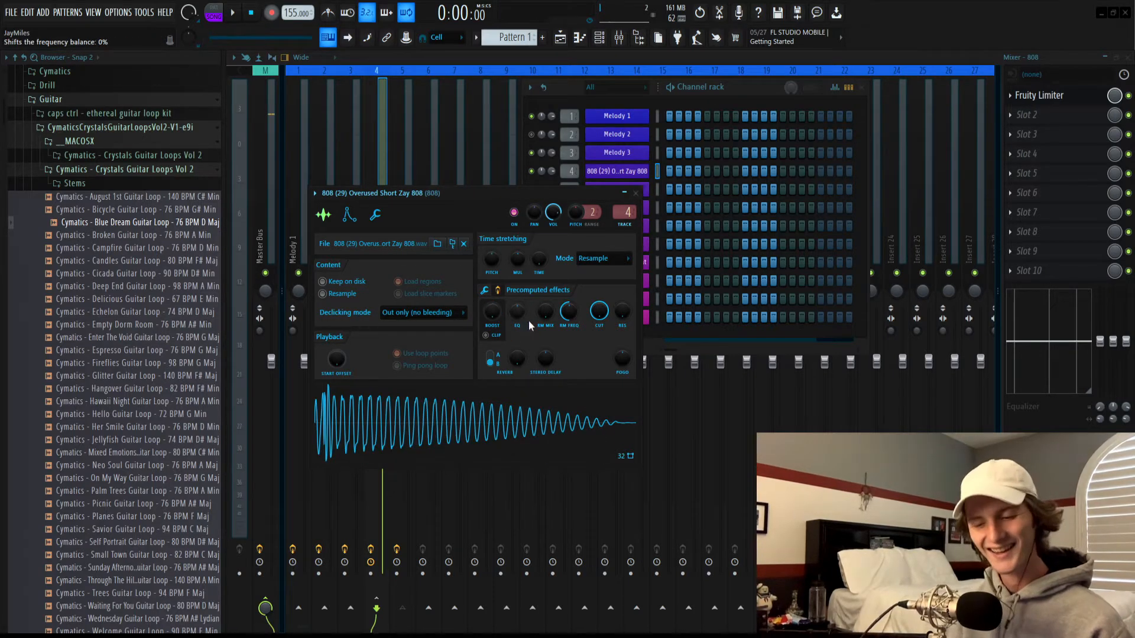
Step: Try shifting the 808's precomputed EQ balance to 47% and 58%, audition the sample and undo the shift
left_click_drag(517, 311, 517, 286)
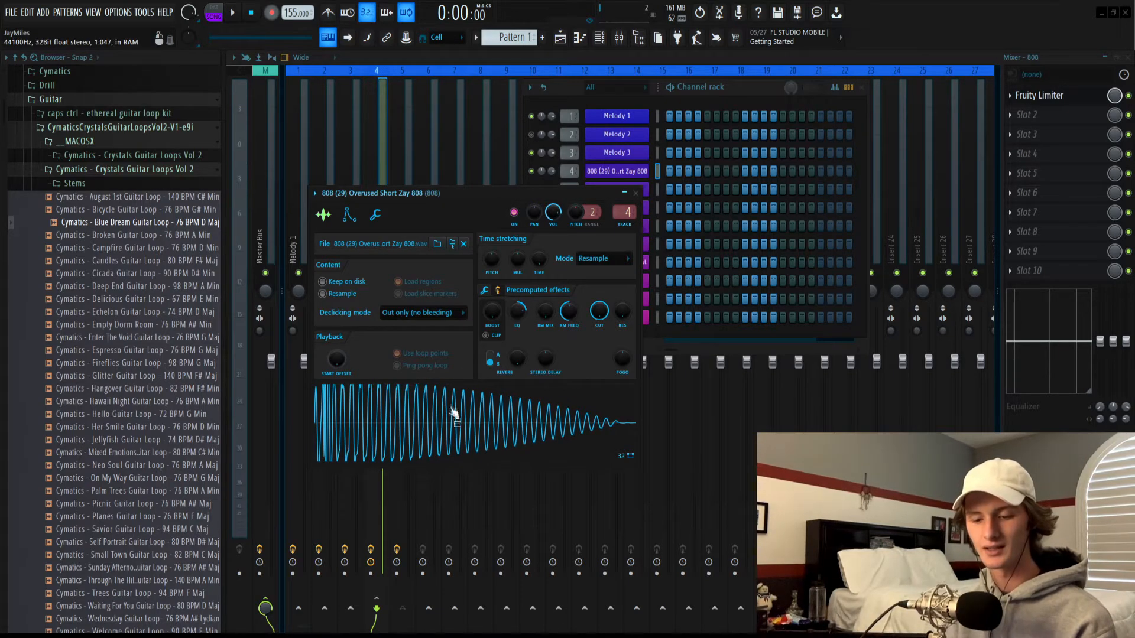
left_click(519, 314, "alt")
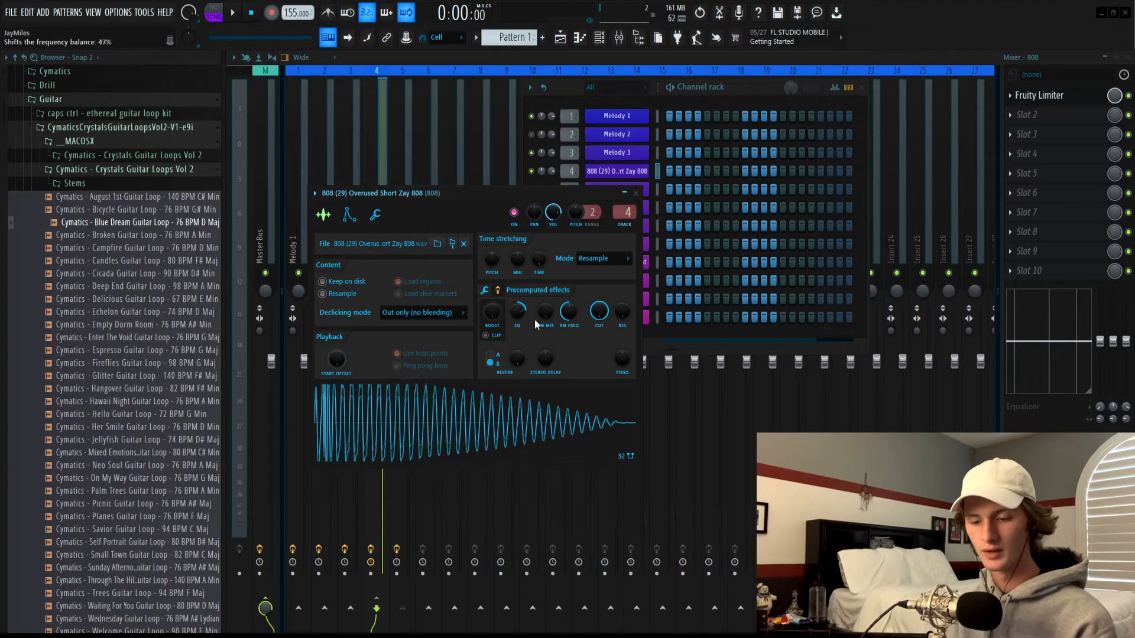
left_click_drag(519, 315, 524, 319)
left_click(496, 414)
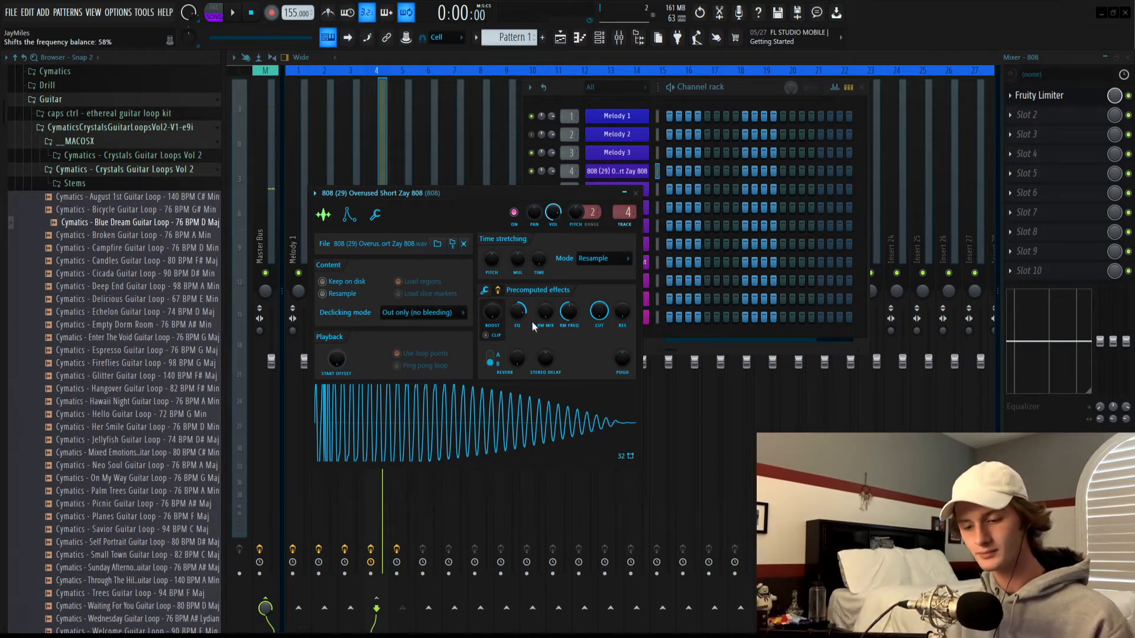
key("ctrl+z")
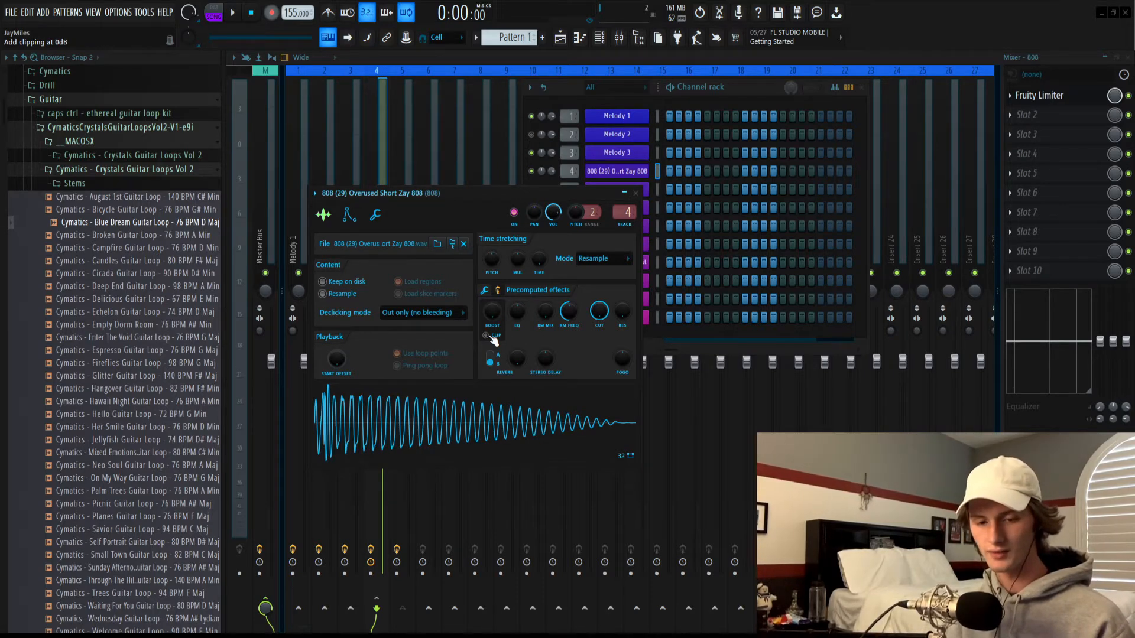
Step: Try the 808 with clipping enabled at 5% and 14% boost, auditioning it and resetting the boost
left_click_drag(492, 313, 492, 306)
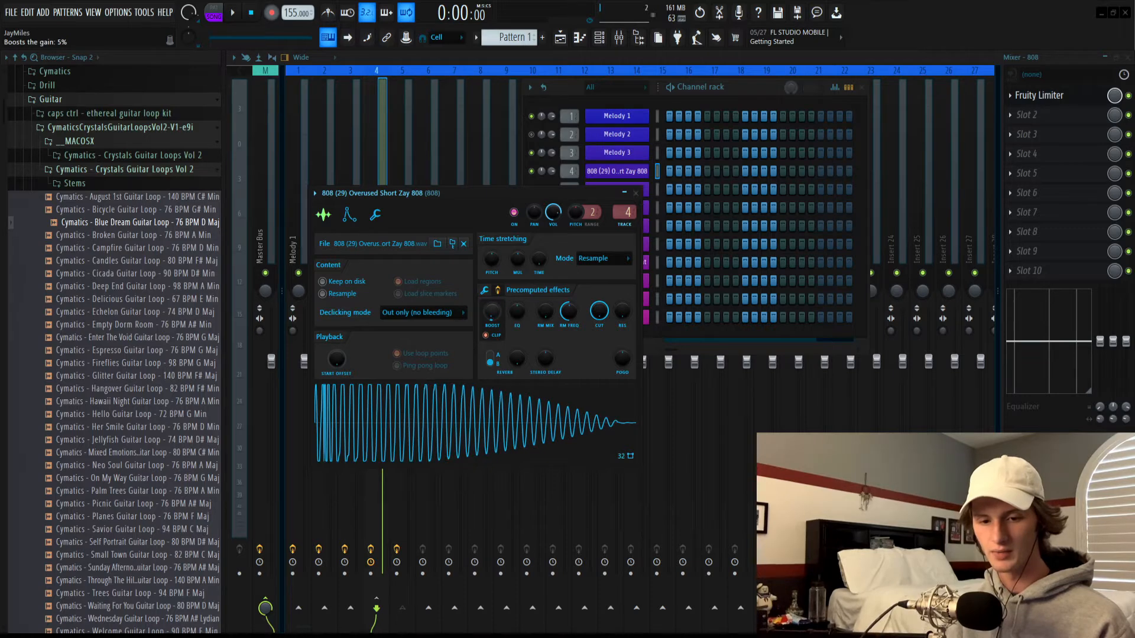
left_click(469, 427)
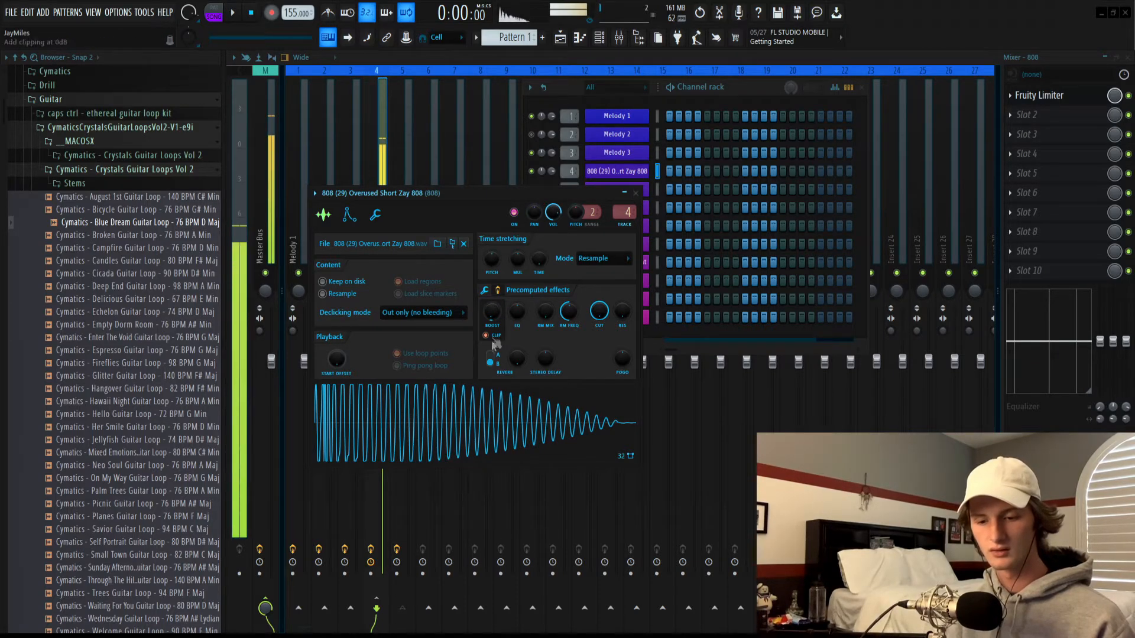
left_click(489, 409)
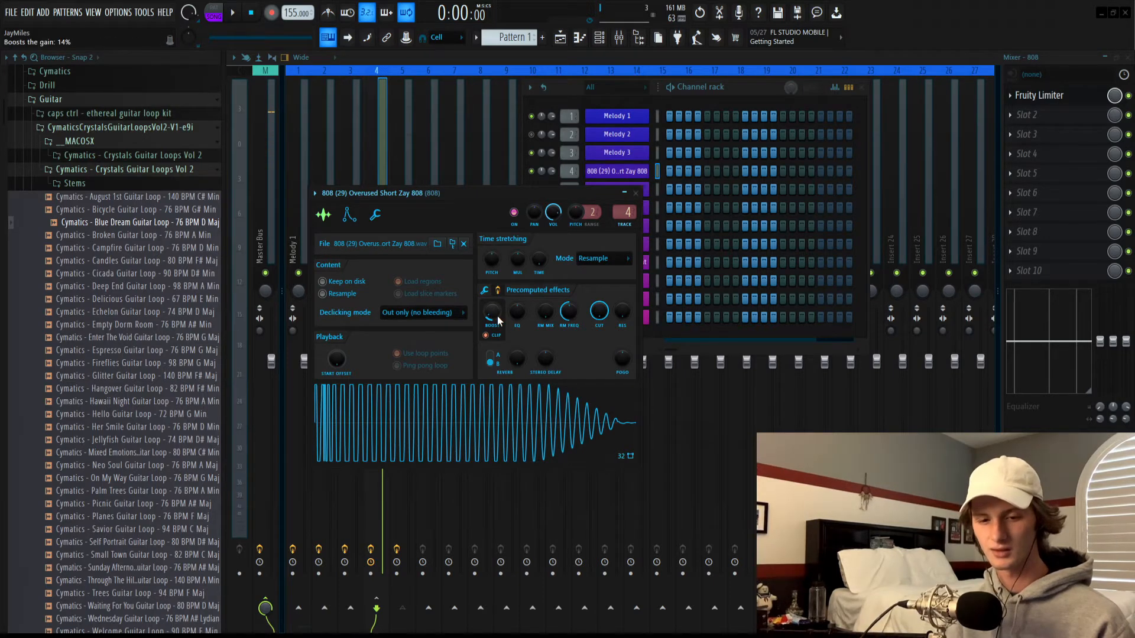
left_click_drag(522, 328, 513, 333)
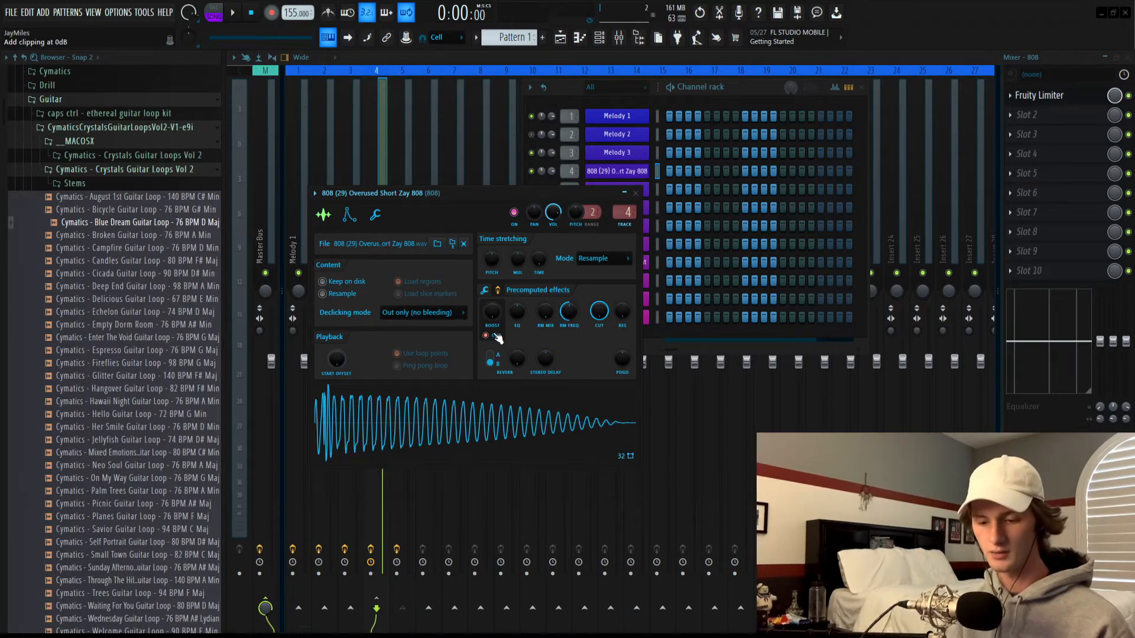
Step: Turn clipping off and moderately raise the 808's boost, auditioning the sample before closing its channel settings
left_click(475, 407)
left_click_drag(492, 313, 491, 292)
left_click(480, 407)
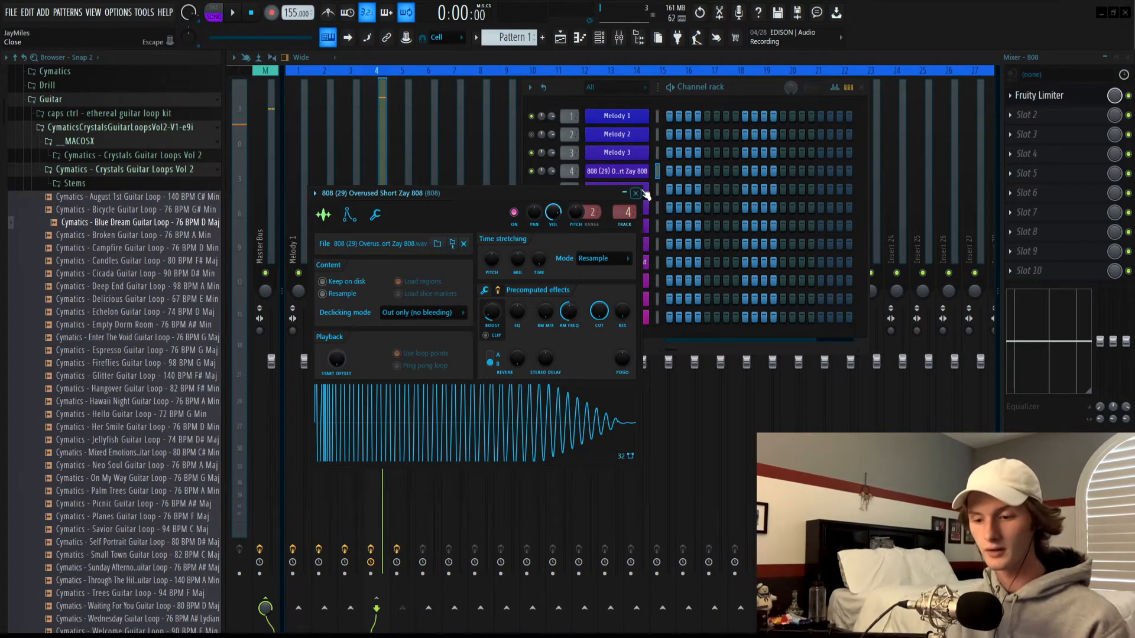
left_click(495, 407)
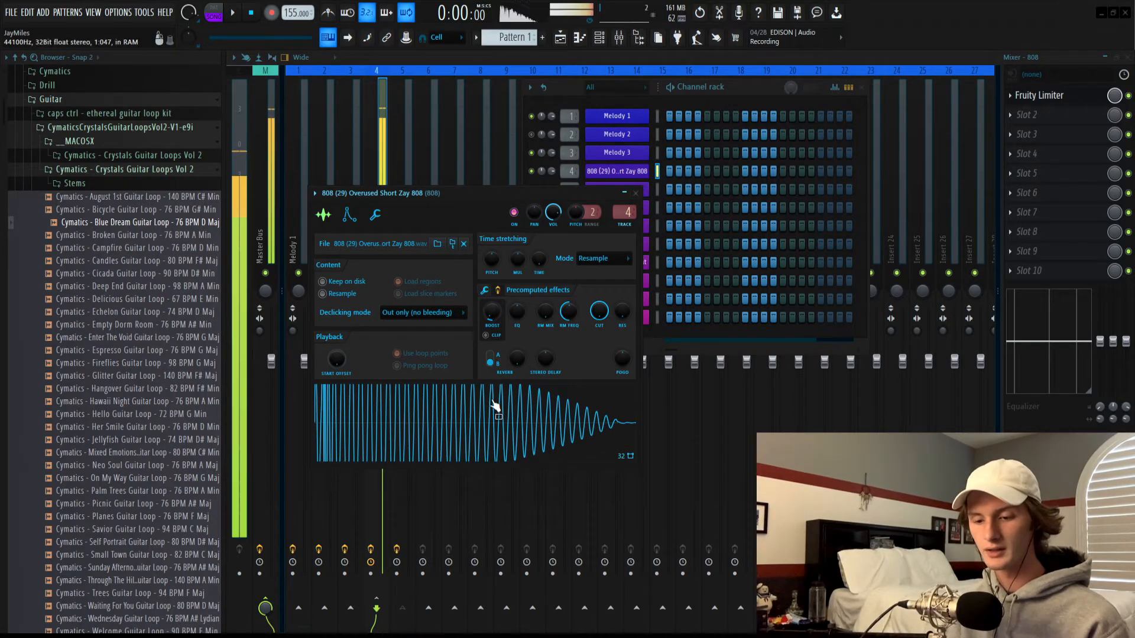
key("Escape")
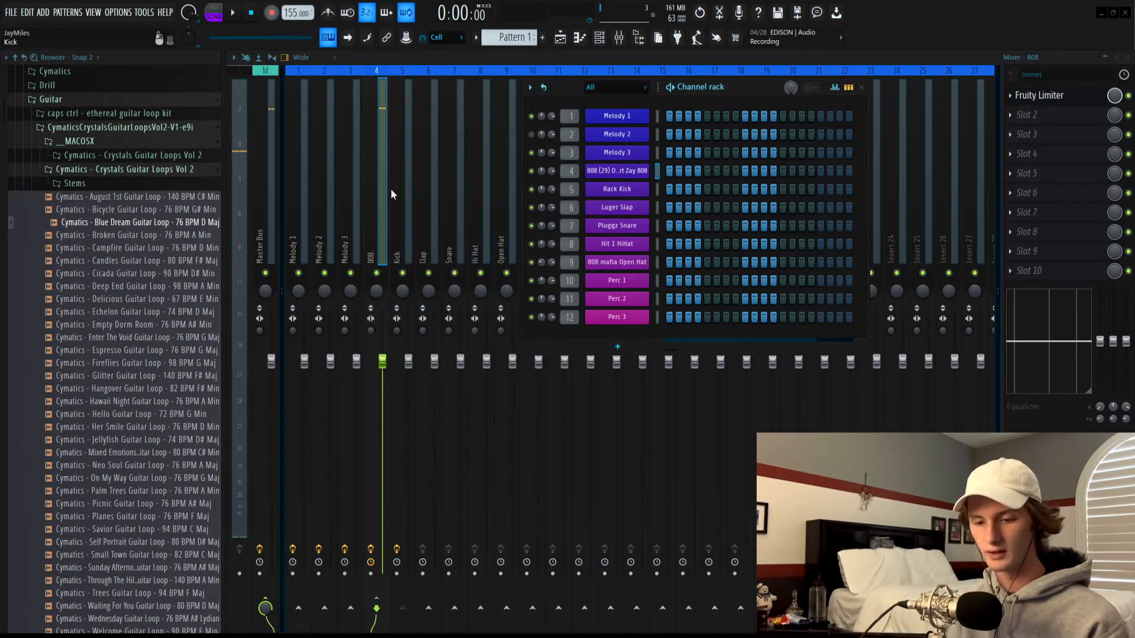
Step: Add Fruity Fast Dist to slot 2 of the 808 mixer track and lower its mix level to 8%
key("F6")
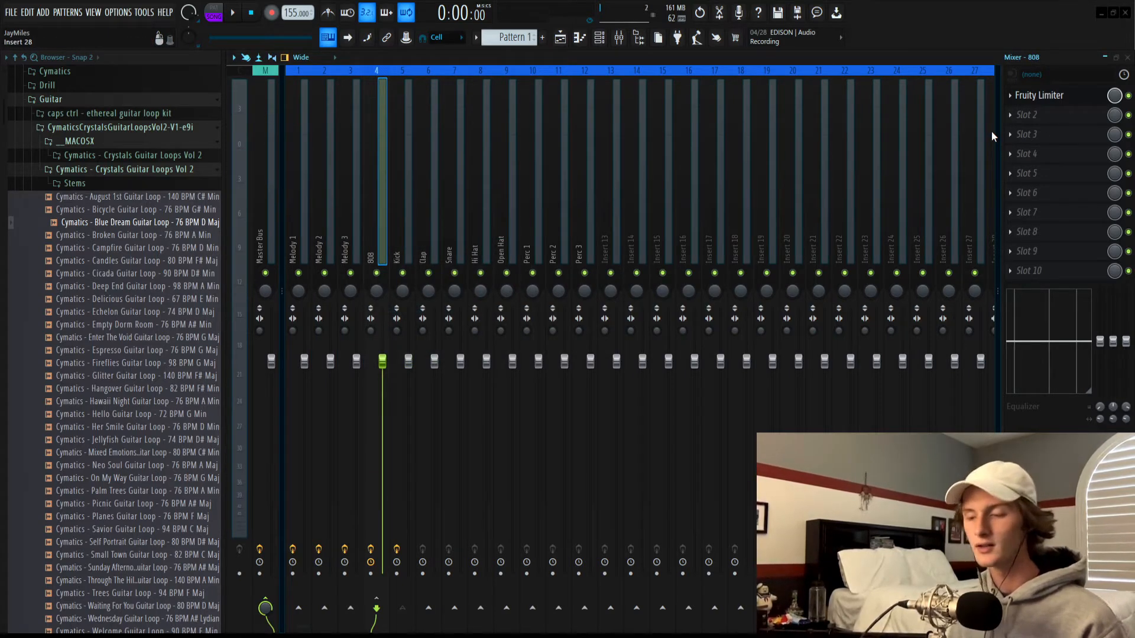
left_click(1061, 101)
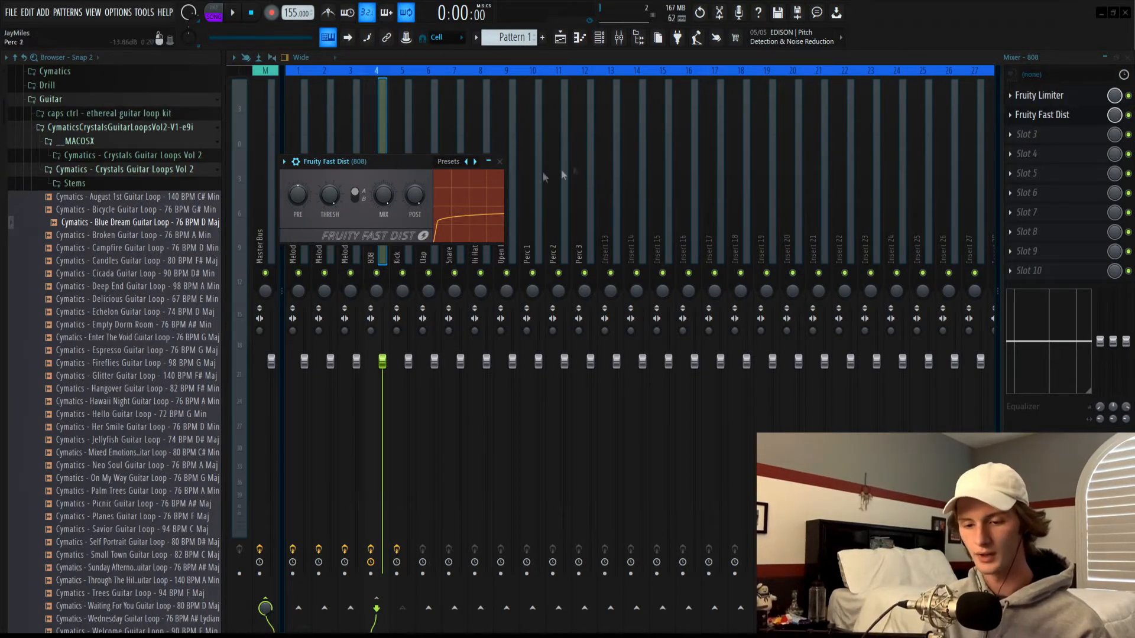
left_click_drag(1114, 116, 1114, 142)
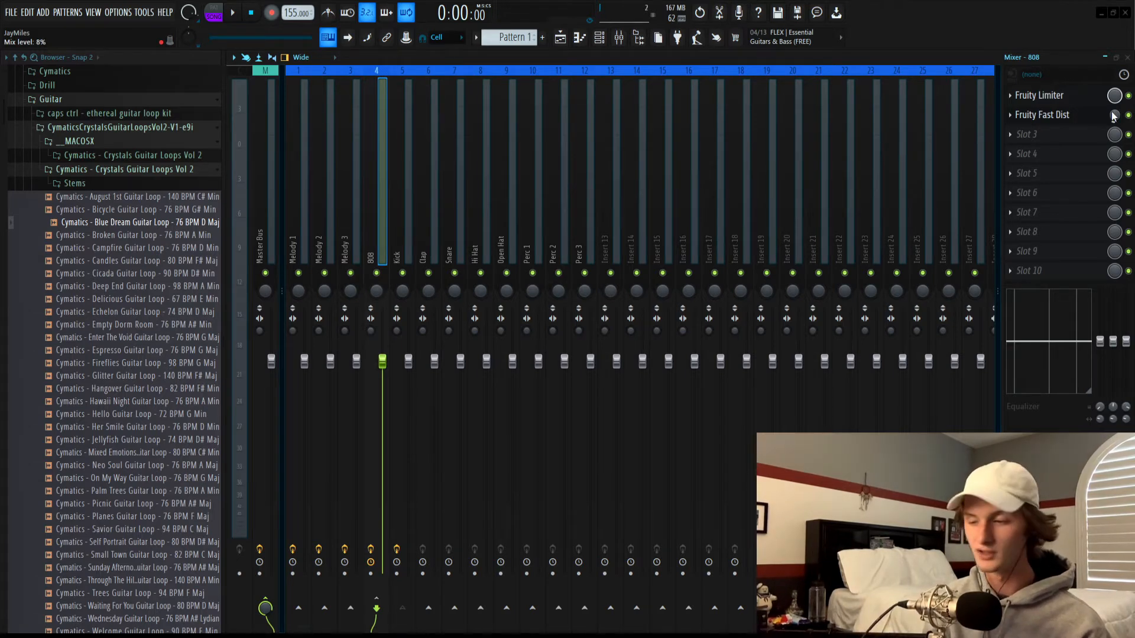
Step: Compare the 808's sound with Fruity Fast Dist enabled and bypassed
key("q")
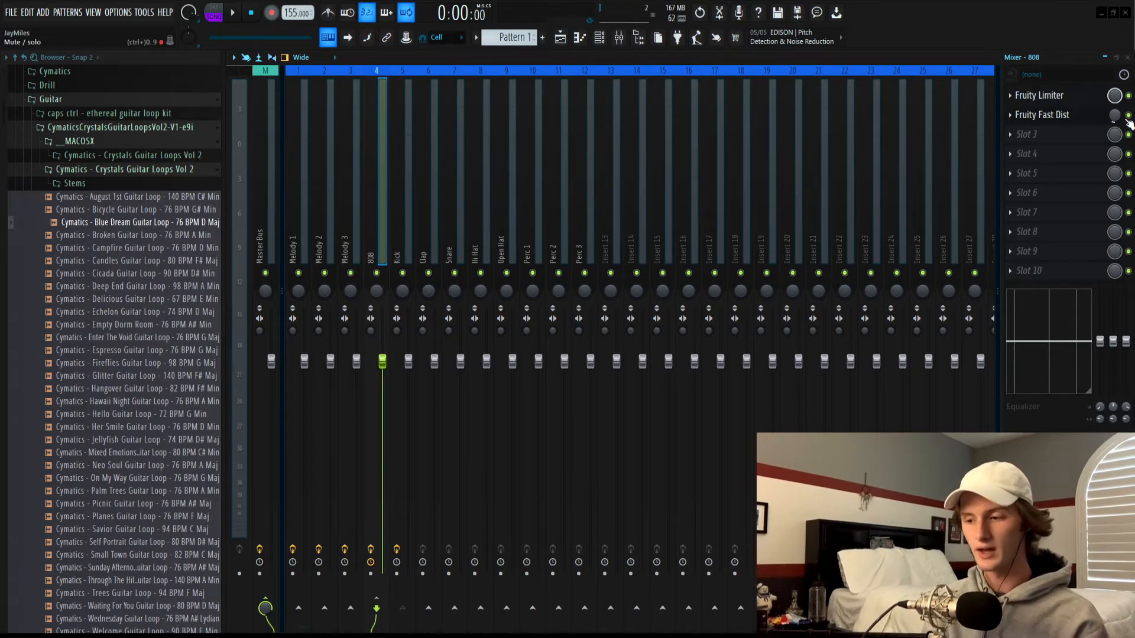
key("z")
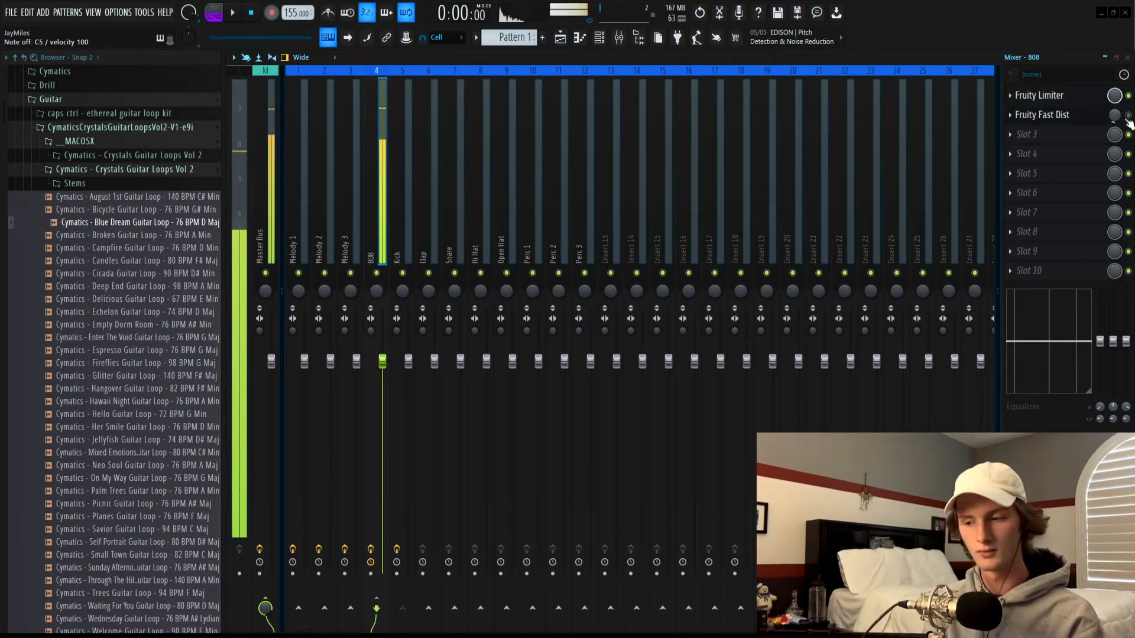
key("z")
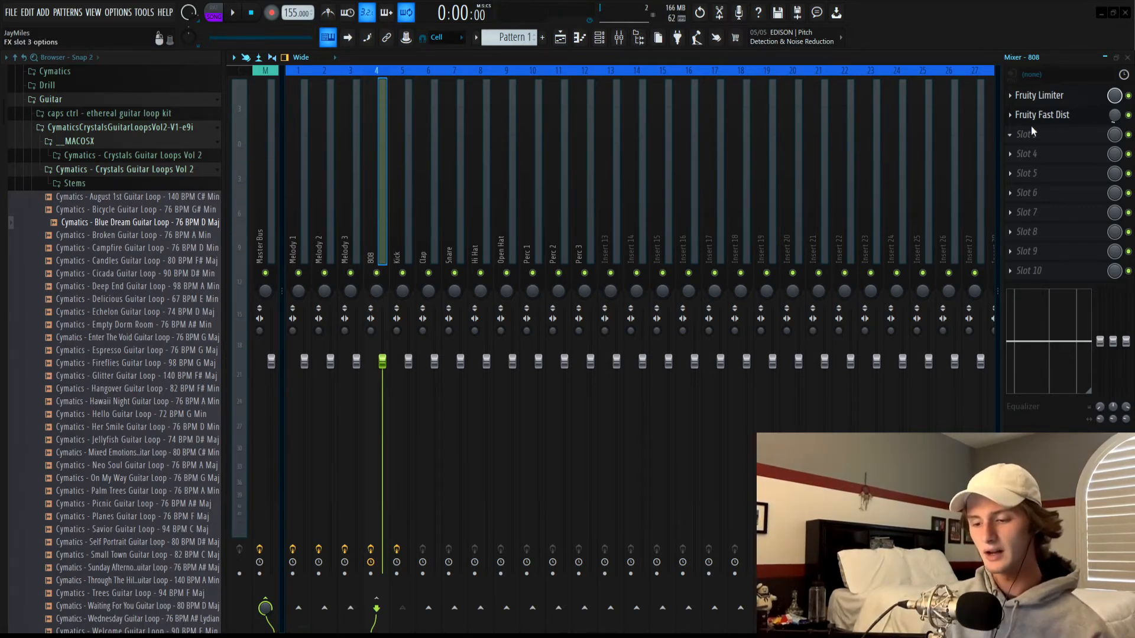
Step: Add Fruity parametric EQ 2 to slot 3 of the 808 mixer track and audition the 808 through it
left_click(732, 506)
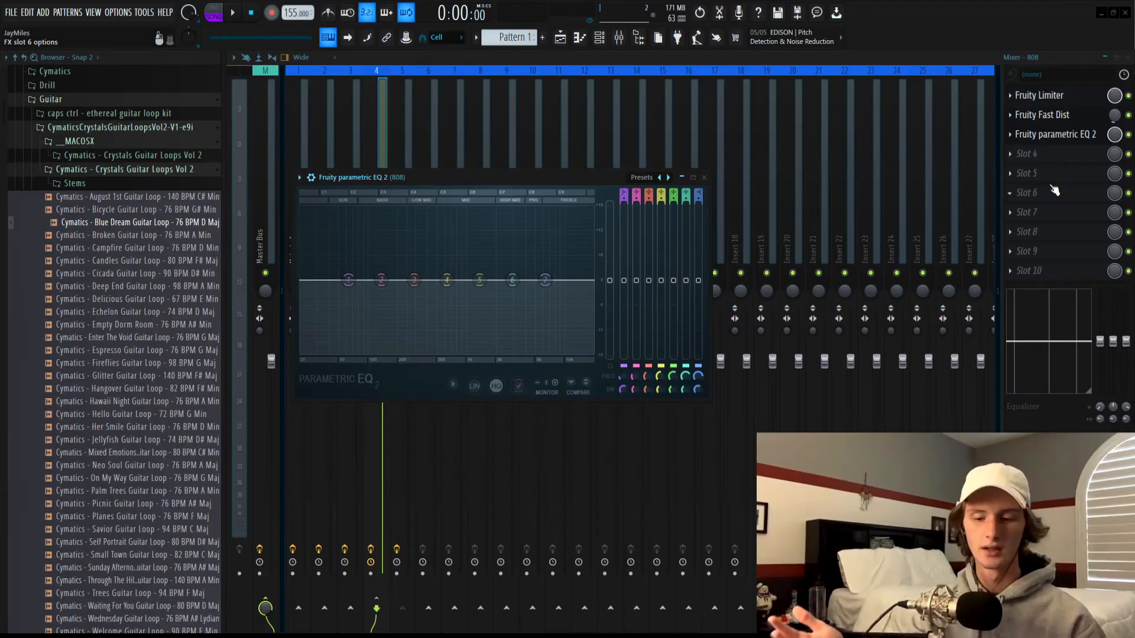
key("q")
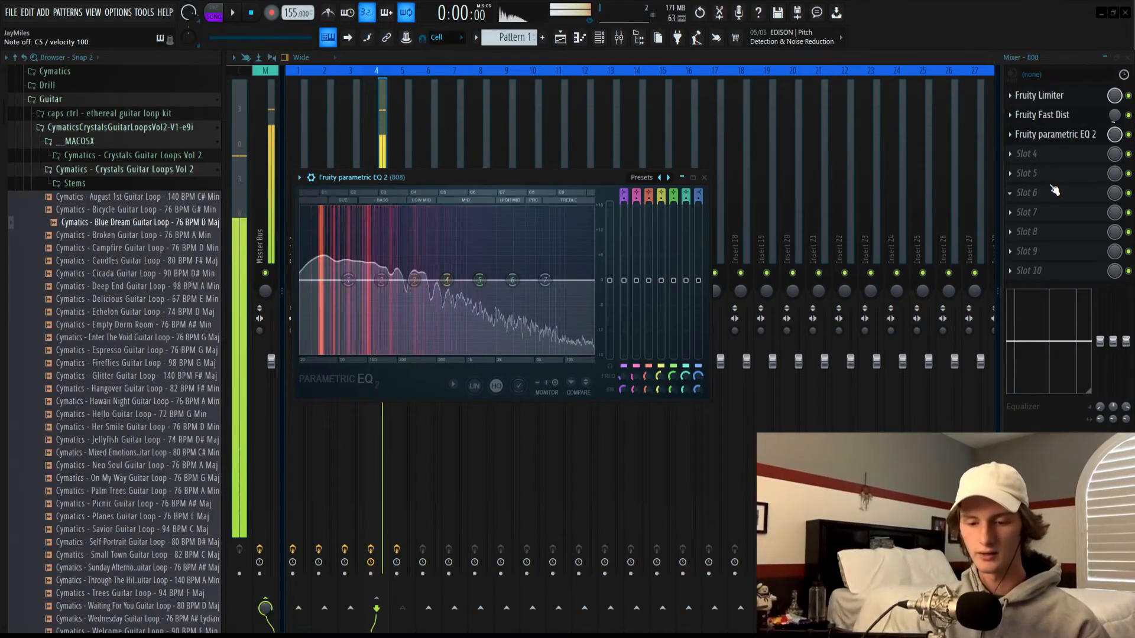
key("q")
Step: Try boosting EQ band 4 about 7.2 dB near 840 Hz and slightly cutting it near 776 Hz, auditioning the 808, and reset the band
left_click_drag(447, 280, 458, 250)
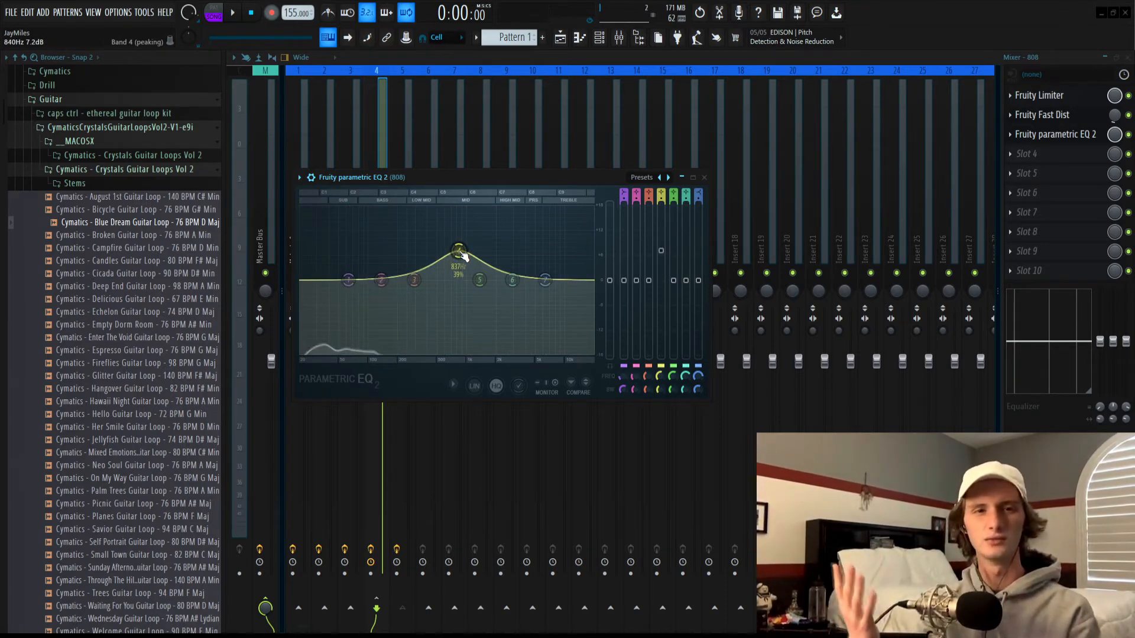
left_click_drag(463, 255, 462, 288)
key("q")
key("q")
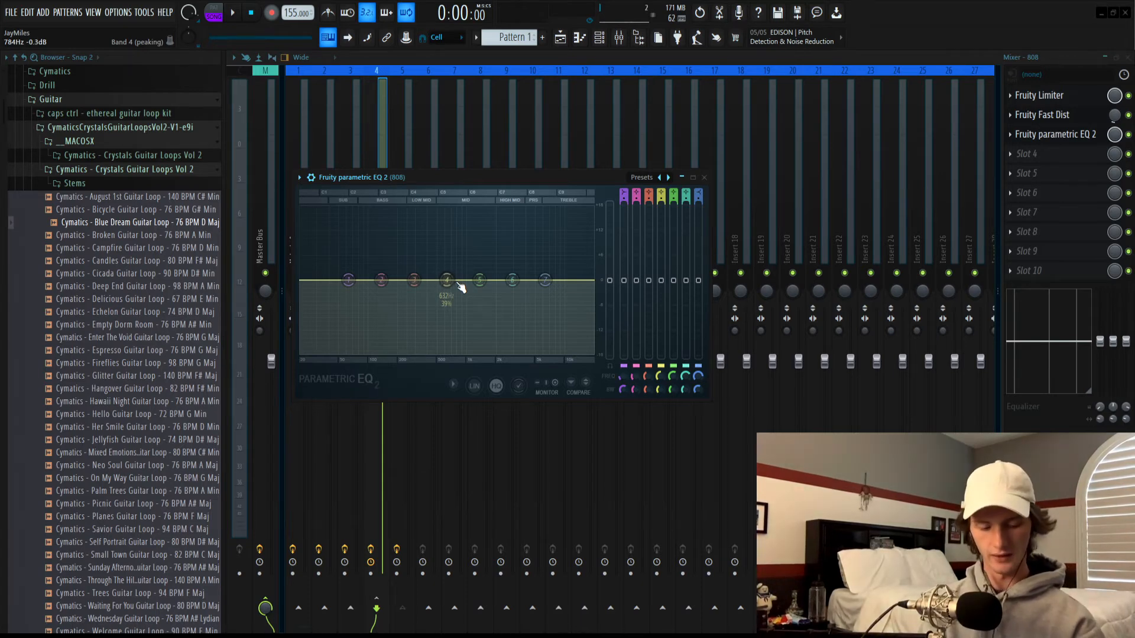
mouse_move(460, 287)
left_mouse_down()
mouse_move(460, 349)
mouse_move(460, 286)
left_mouse_up()
key("space")
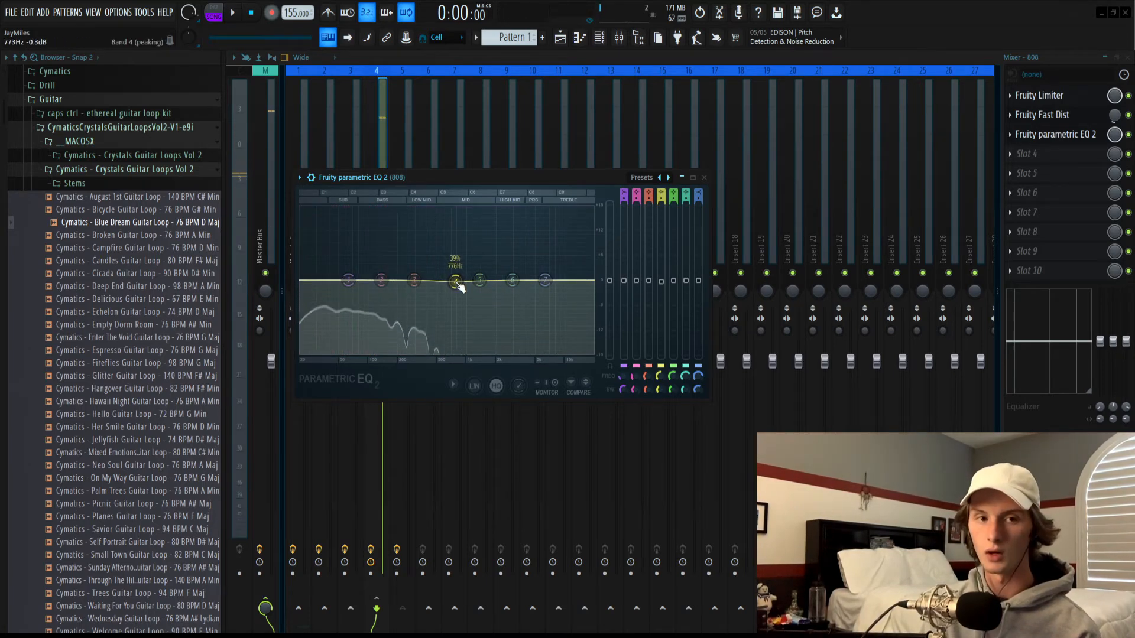
key("ctrl+z")
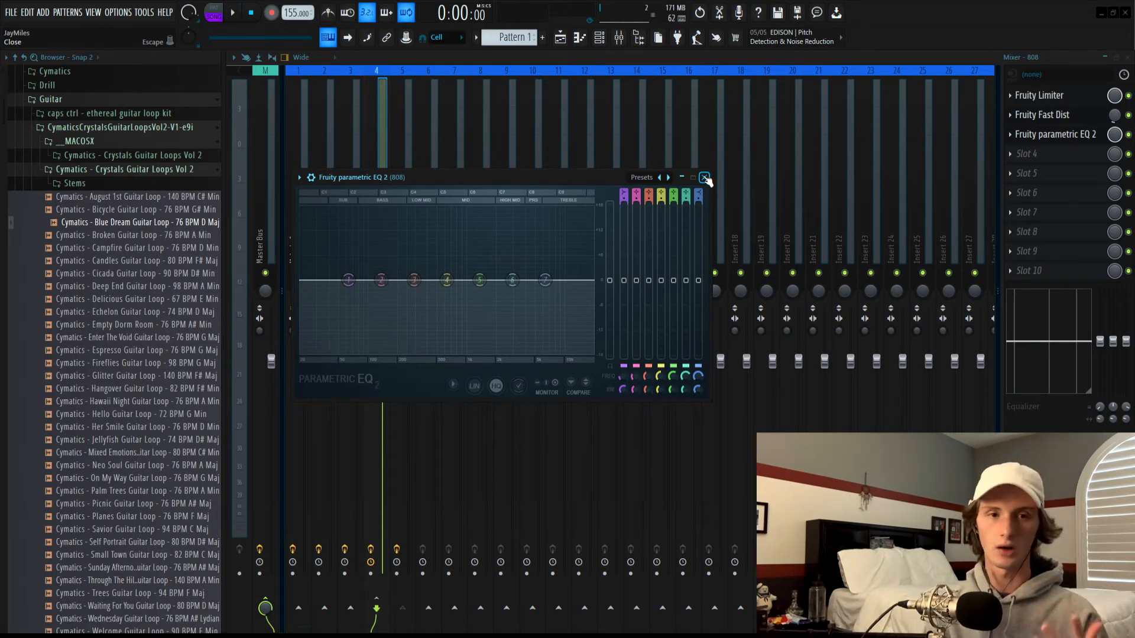
Step: Close the parametric EQ and raise the 808 mixer track's volume to 125%, auditioning the 808 before and after
left_click(705, 178)
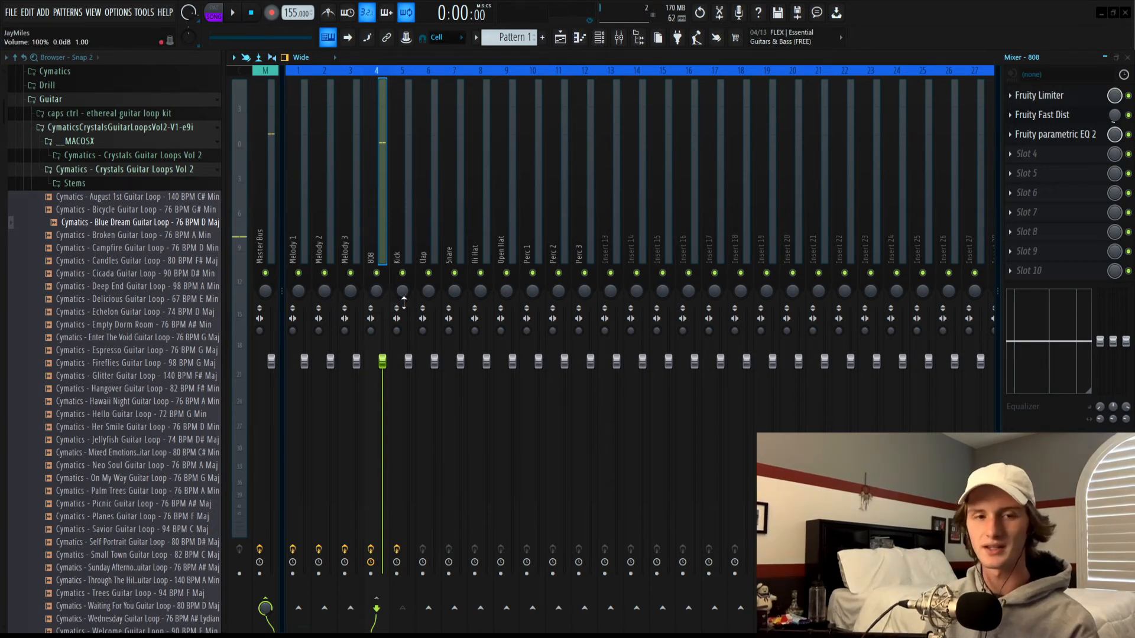
key("z")
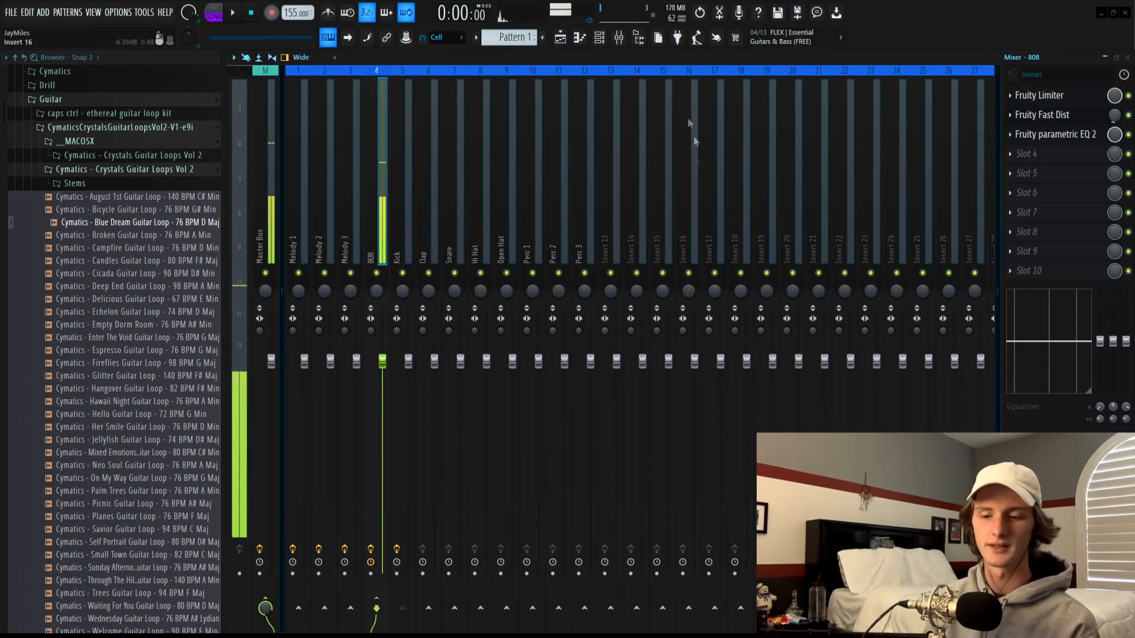
key("F6")
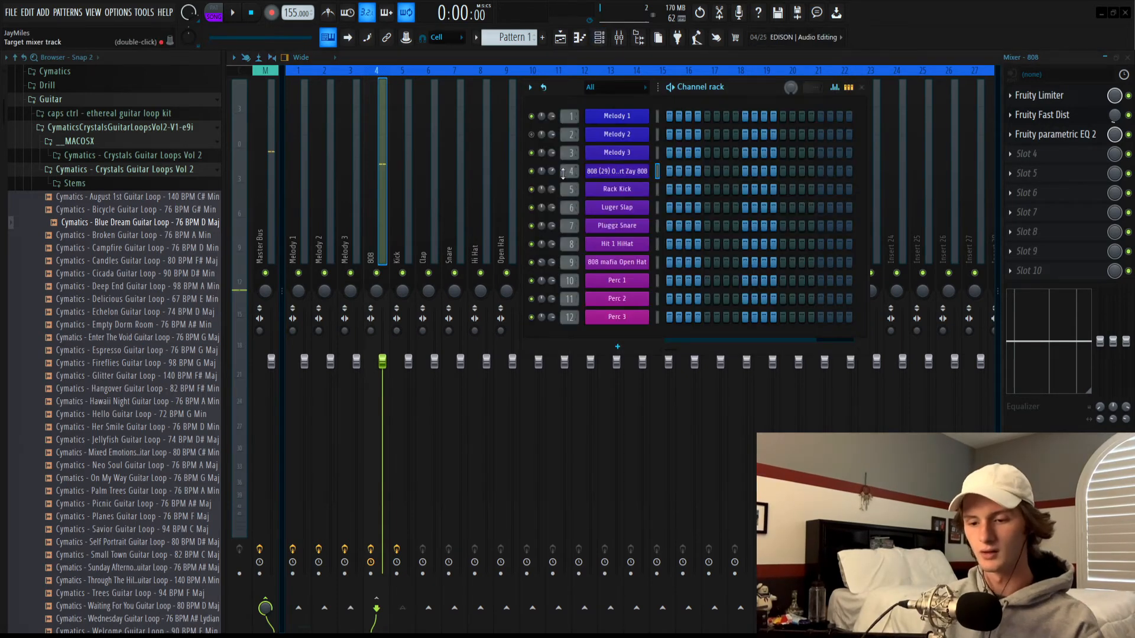
key("F6")
left_click_drag(383, 361, 383, 307)
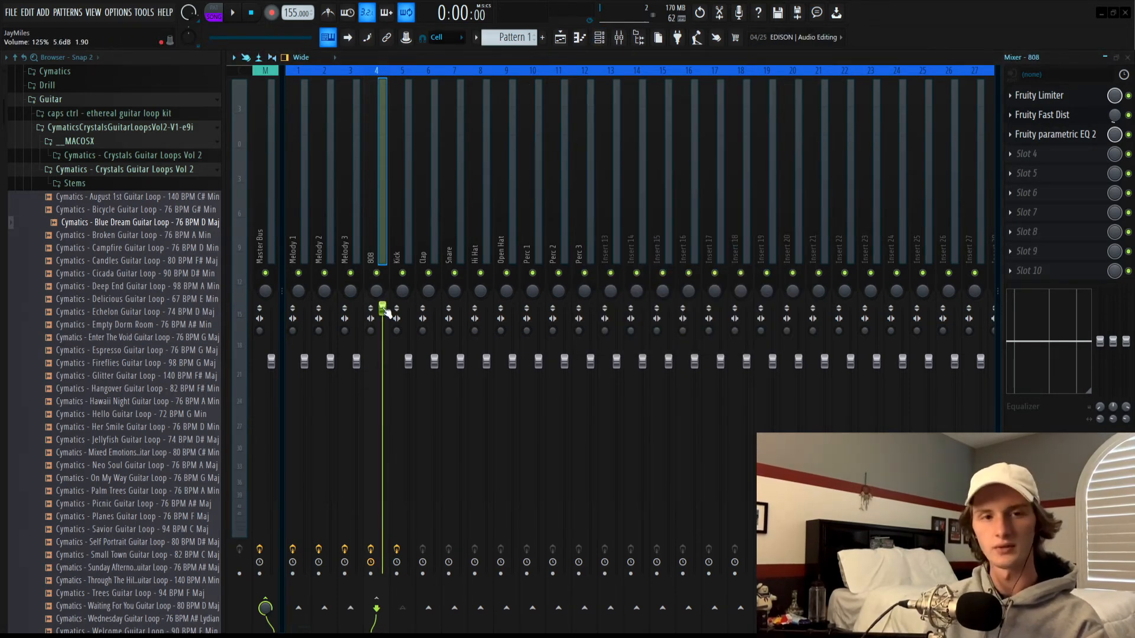
key("z")
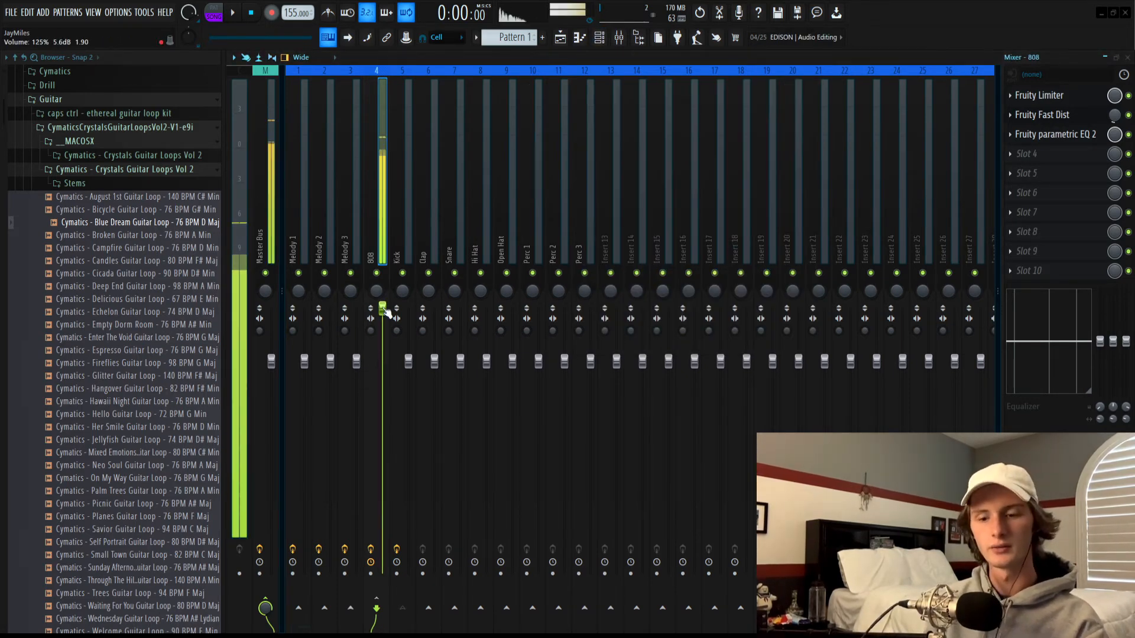
Step: Set the 808 sampler's channel volume to 100%, audition the 808, and close its channel settings
left_click(600, 41)
left_click(631, 172)
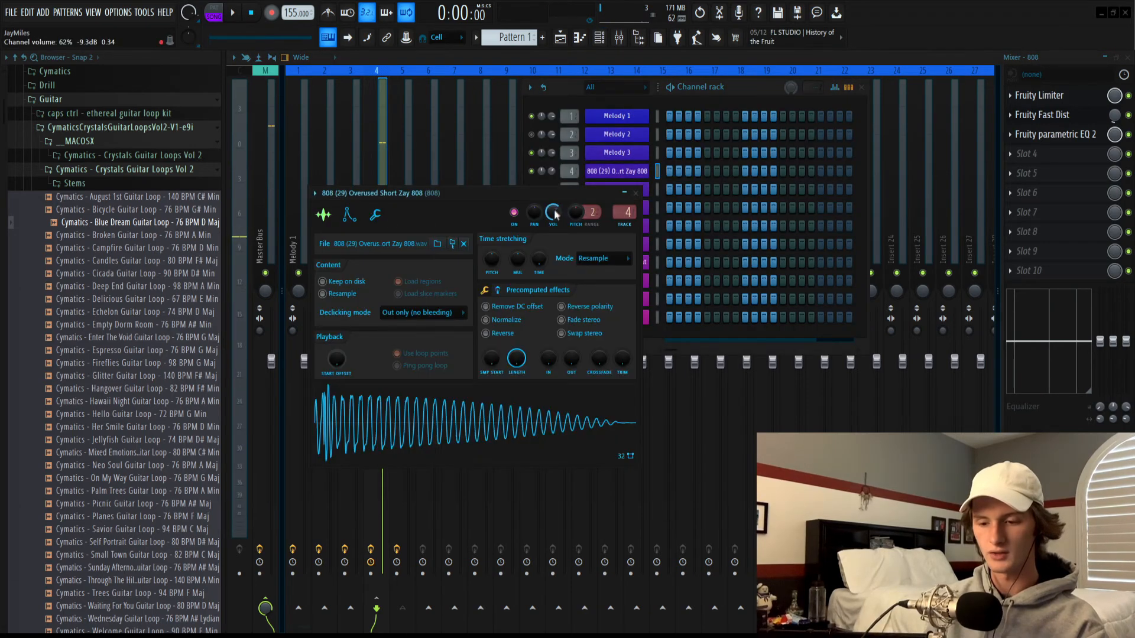
key("z")
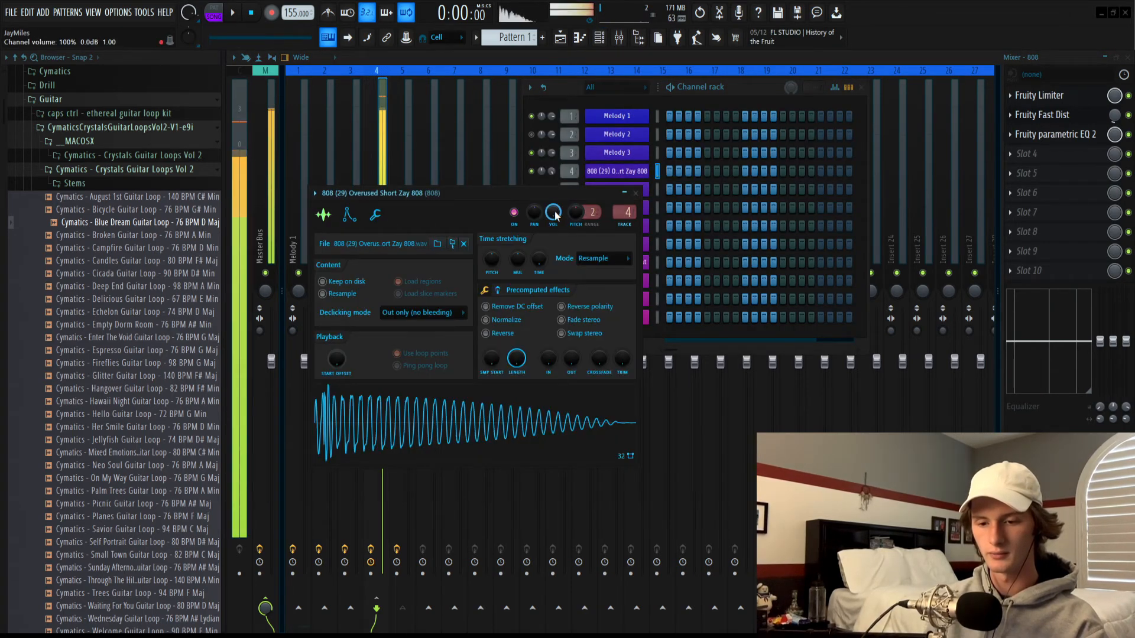
left_click(399, 168)
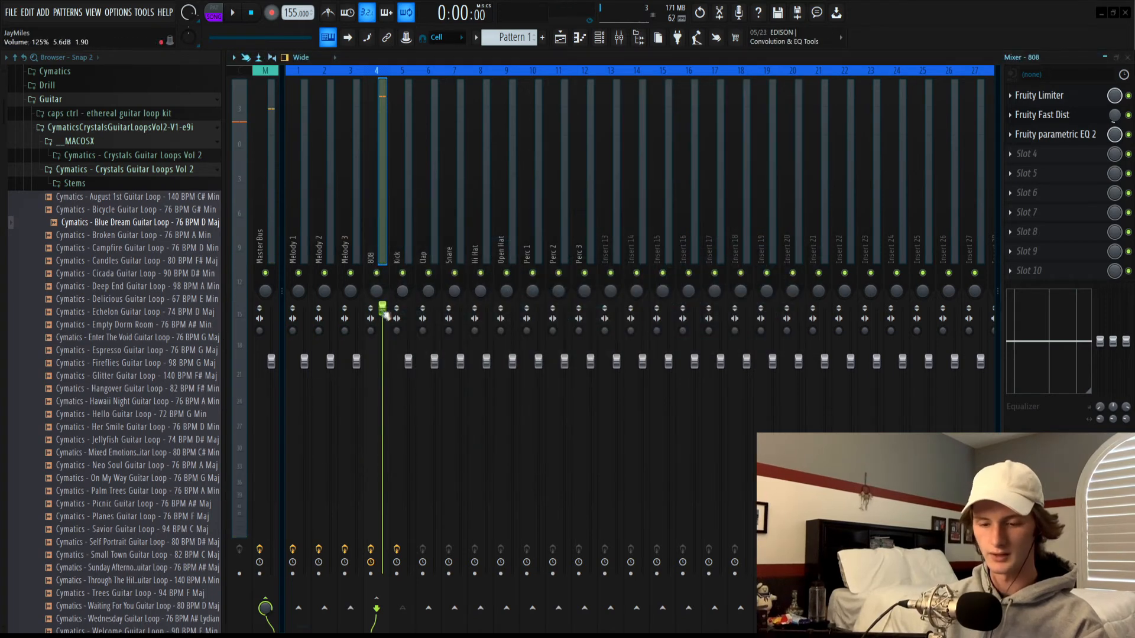
Step: Place an F#4 note at the start of the 808's piano roll and check the playlist's pattern picker
left_click(580, 38)
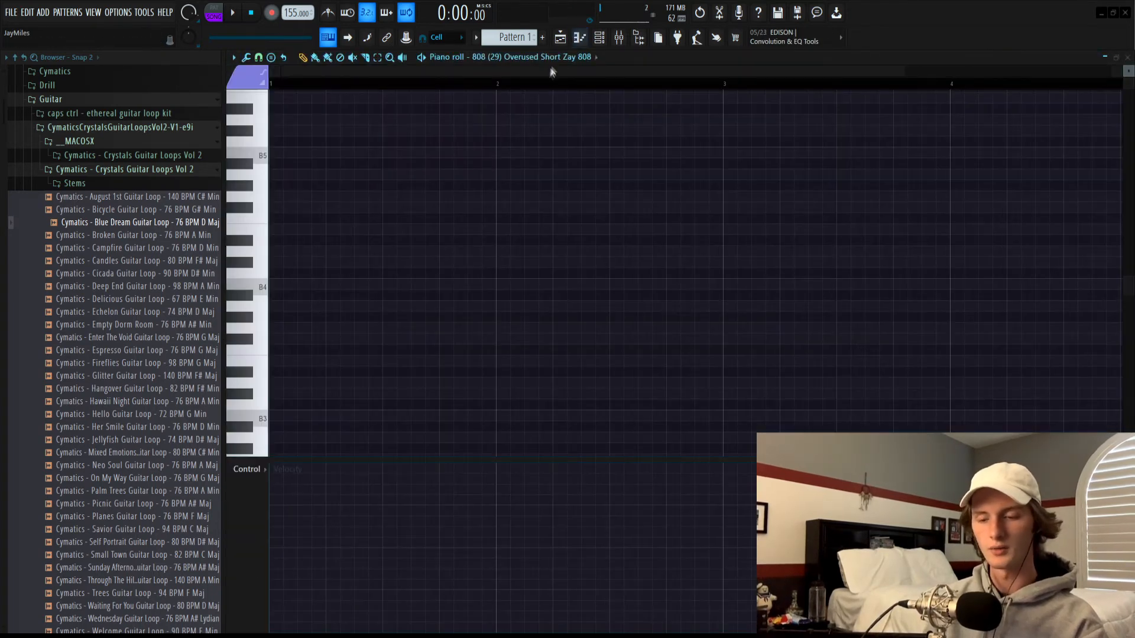
left_click(276, 340)
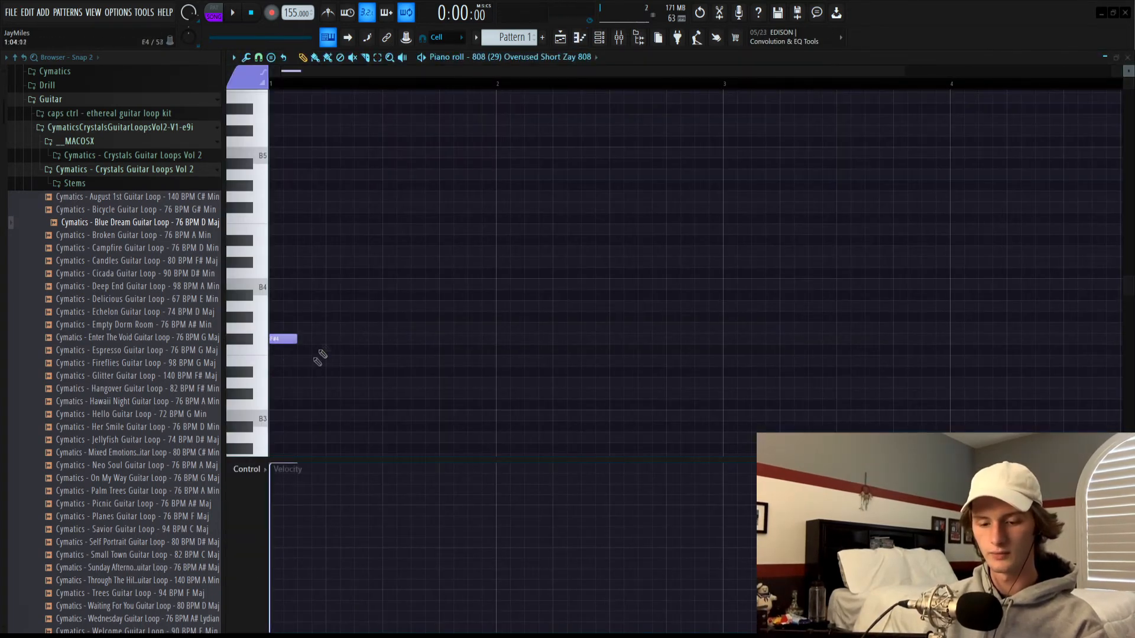
left_click(560, 38)
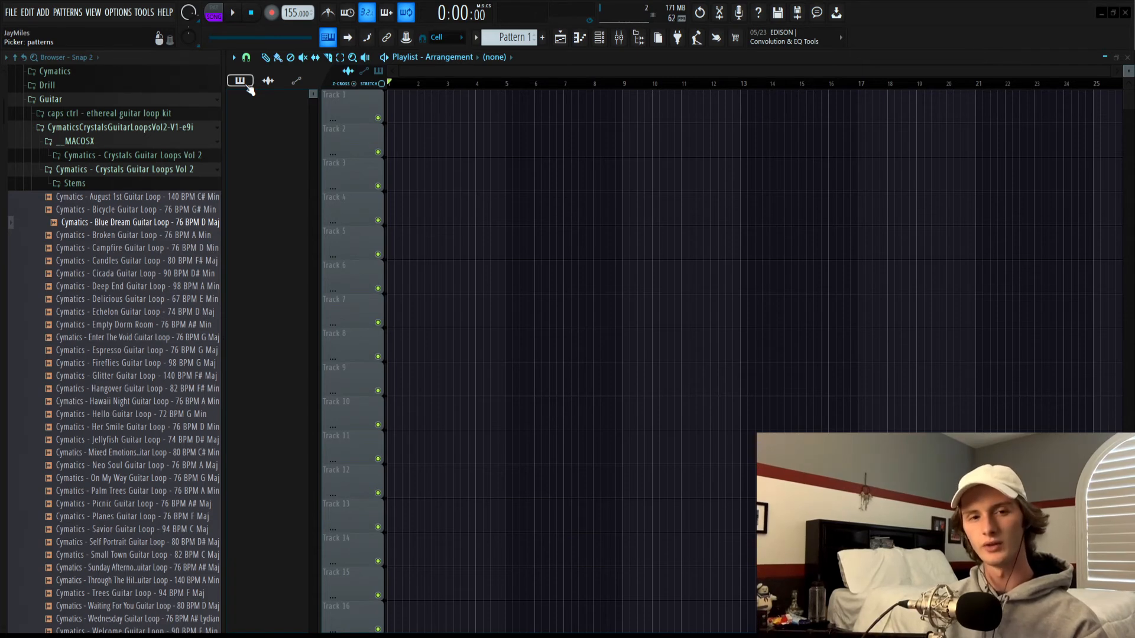
left_click(248, 85)
left_click(259, 103)
Step: Reopen the 808's piano roll and audition the sample at F#4, A#4 and B4 on its keyboard
key("F6")
key("F7")
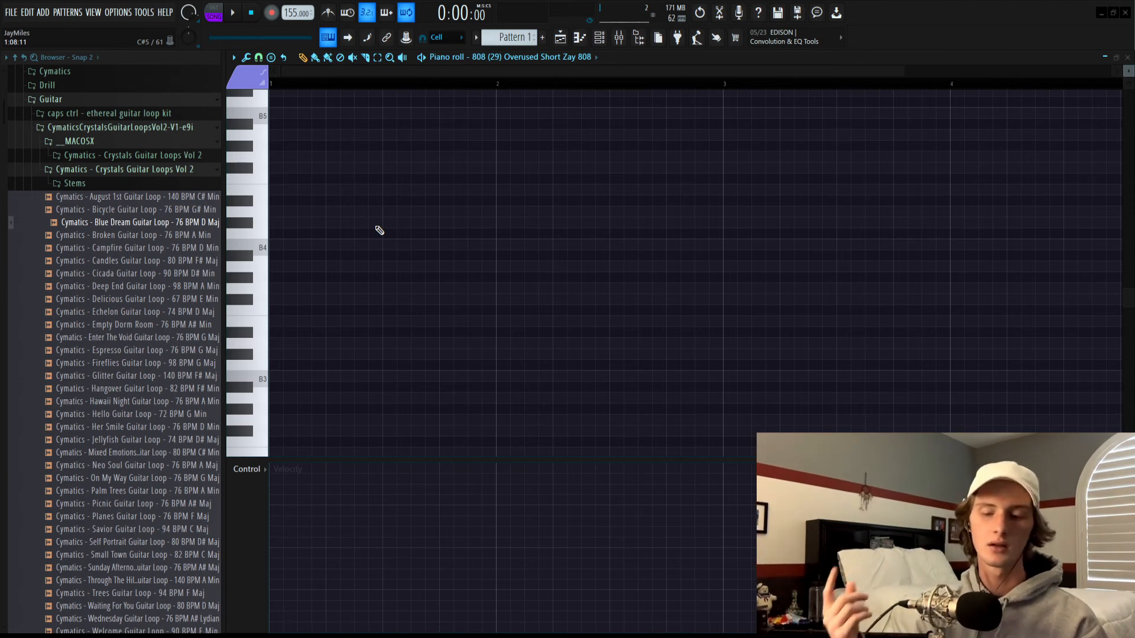
scroll(349, 269, "up", 2)
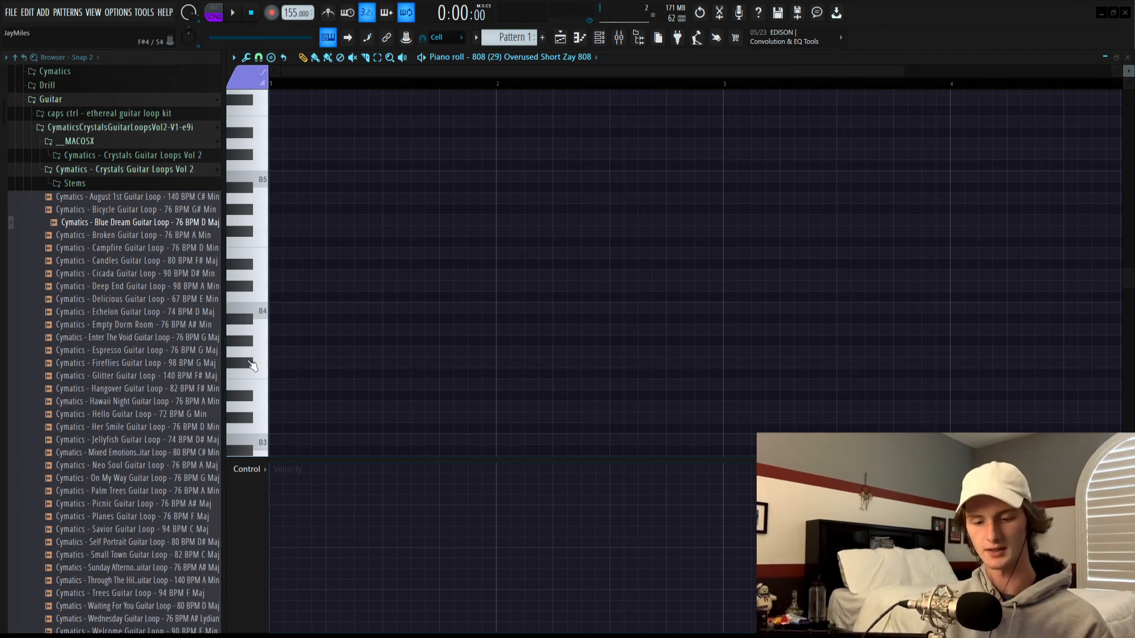
left_click(251, 365)
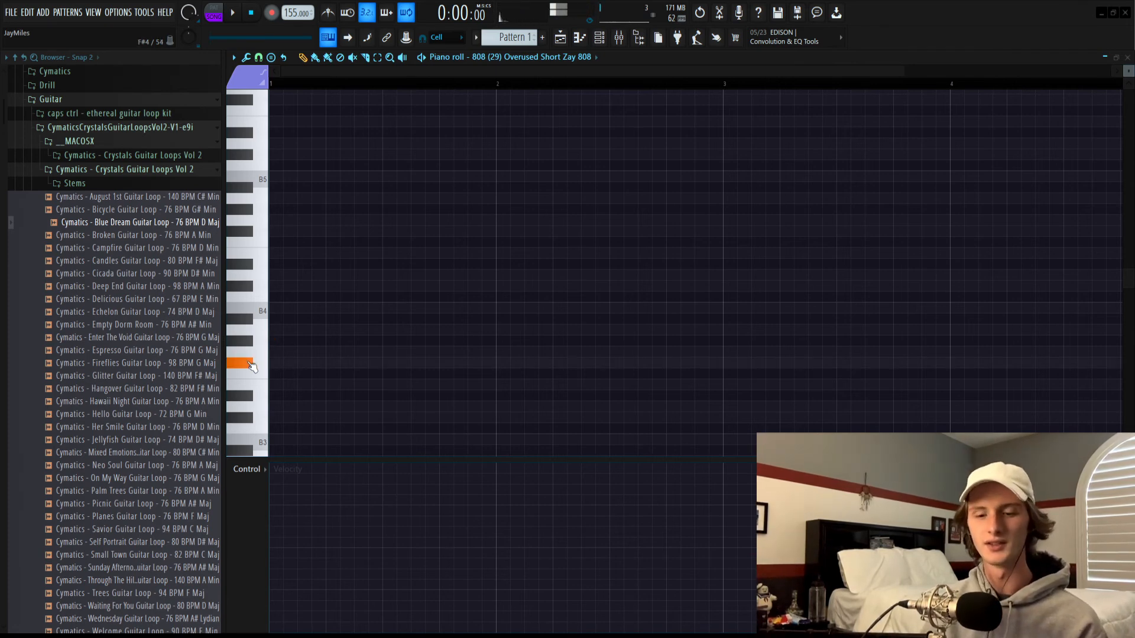
left_click(256, 323)
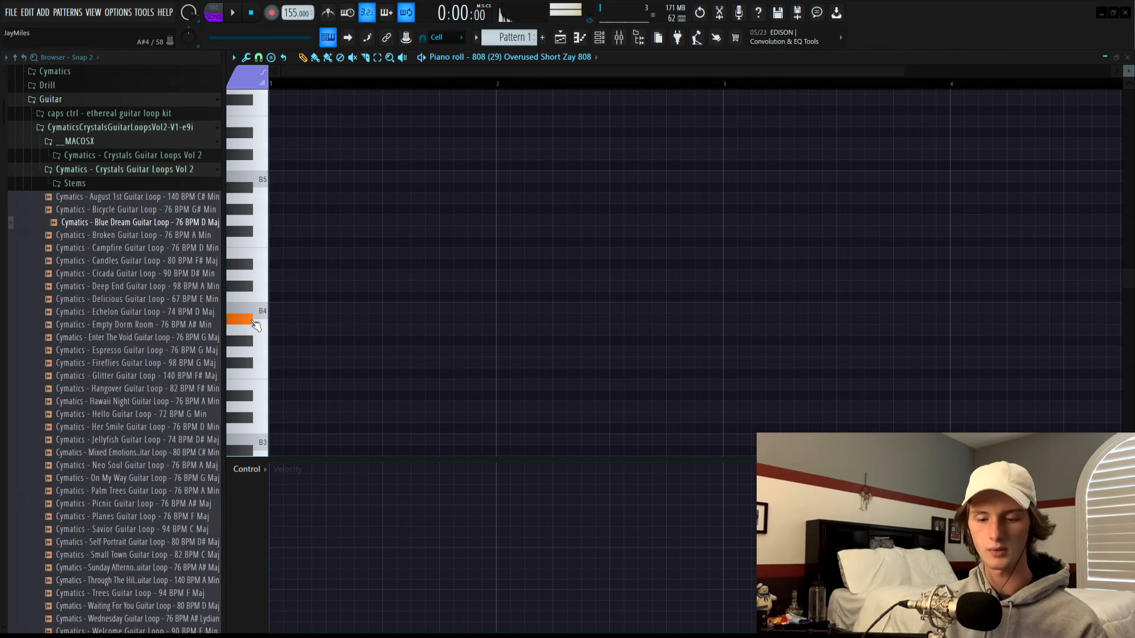
left_click(259, 315)
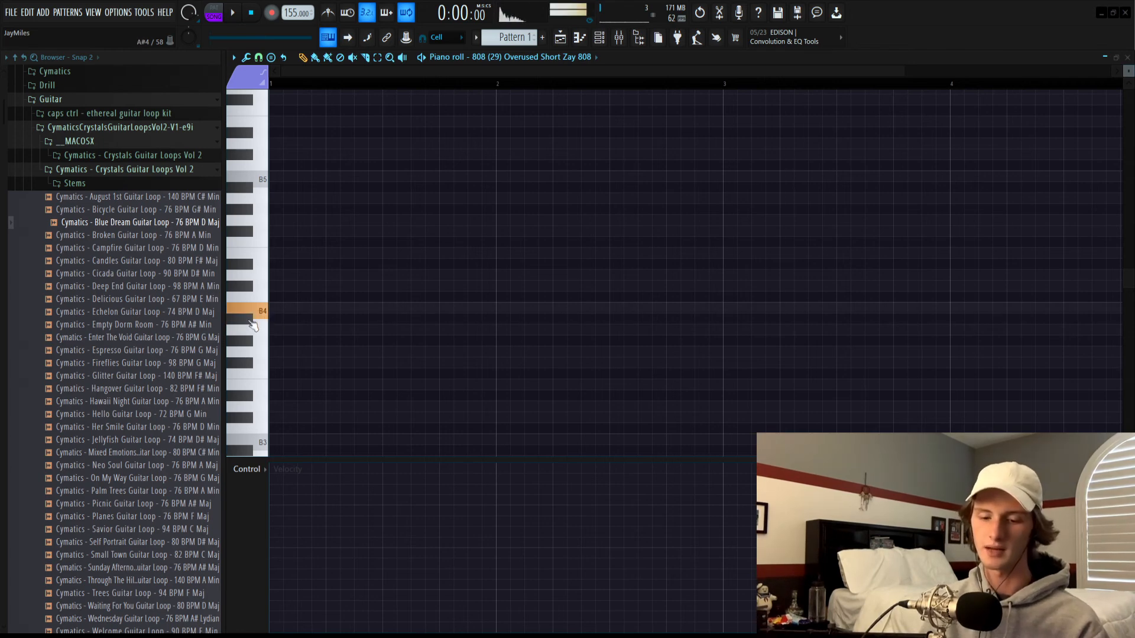
left_click(253, 325)
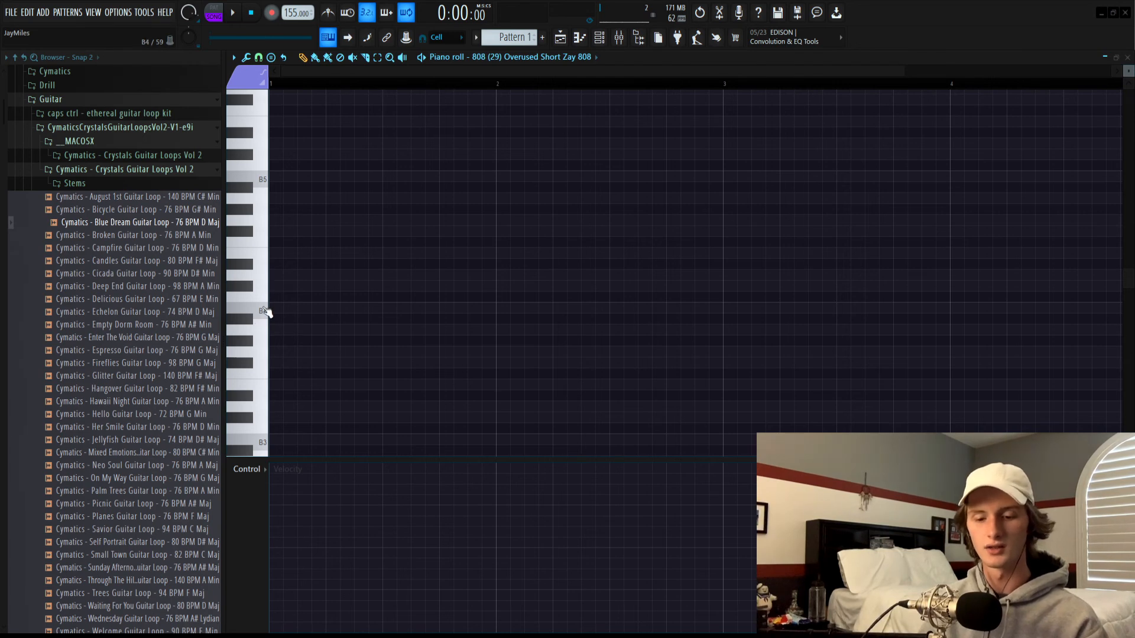
Step: Compare the 808's sound at low and high keys, including F4, C5, D5 and C6, and return to the mixer
left_click(264, 297)
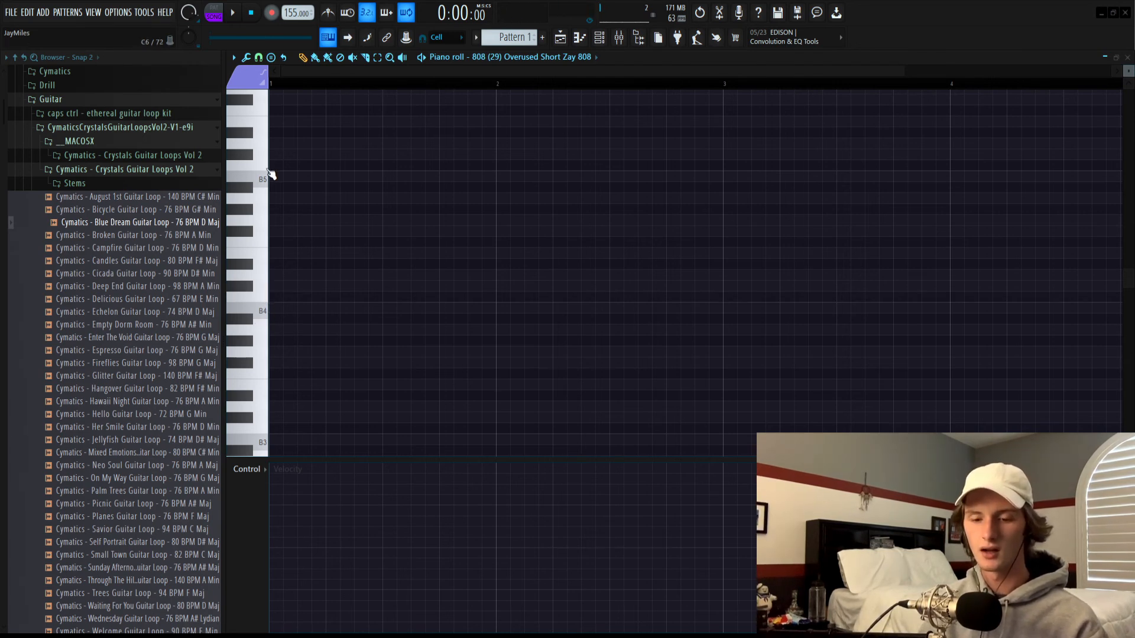
left_click(265, 168)
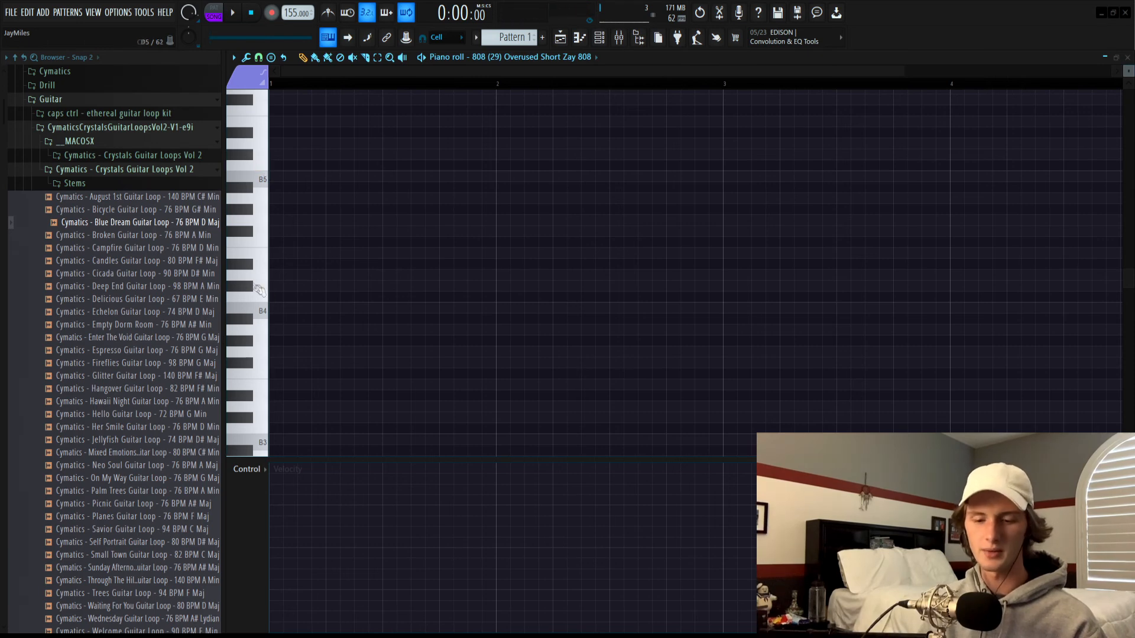
left_click(259, 290)
left_click(257, 188)
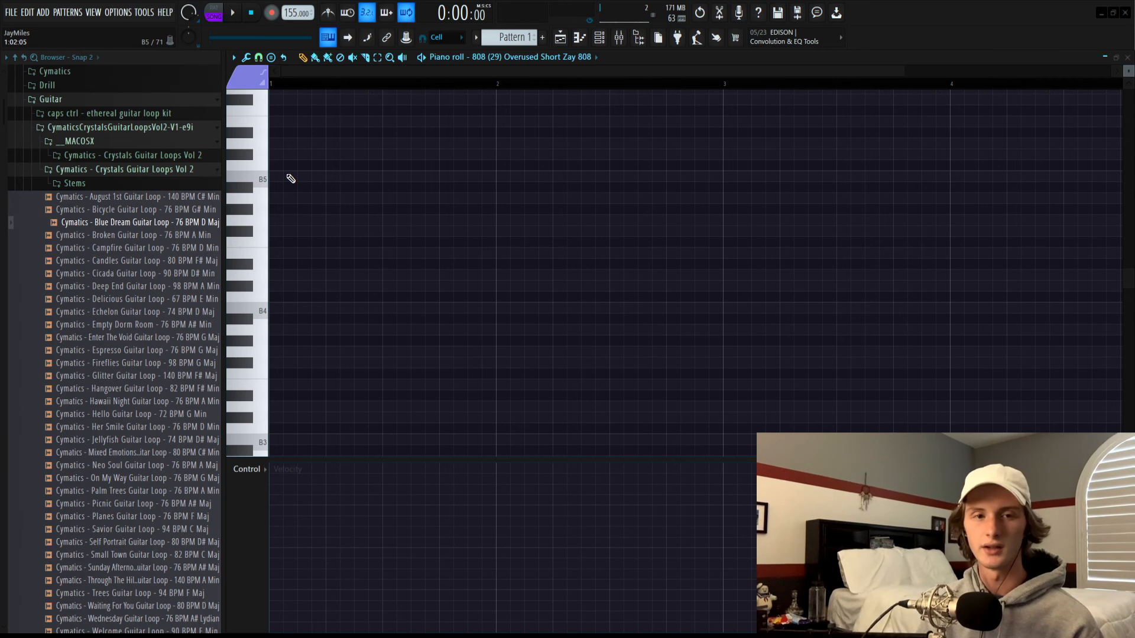
scroll(284, 189, "up", 2)
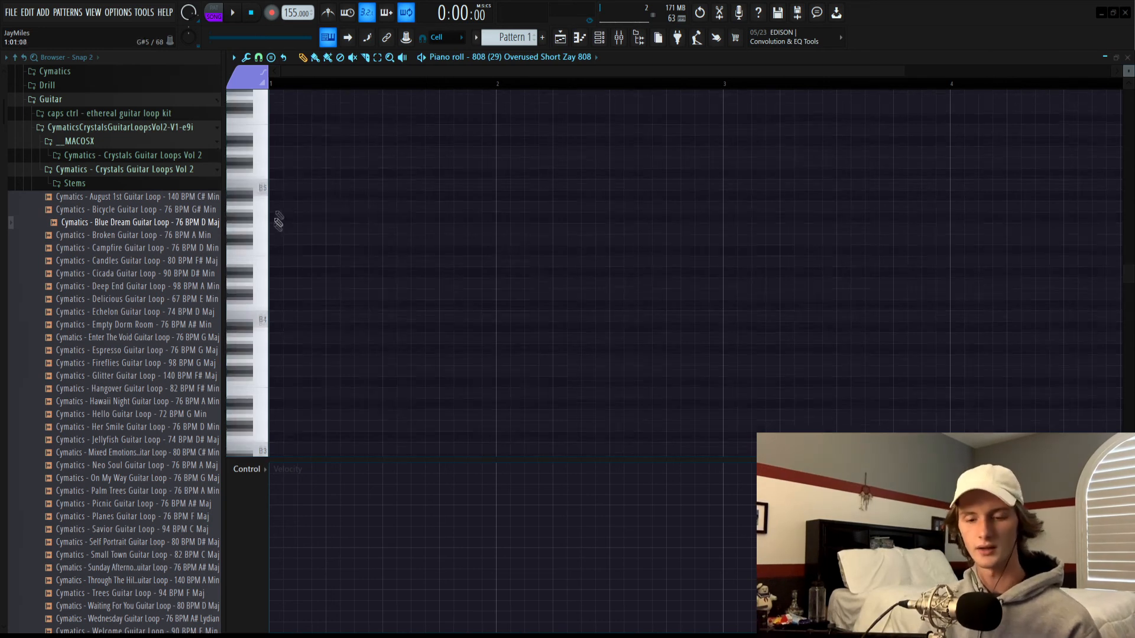
left_click(260, 417)
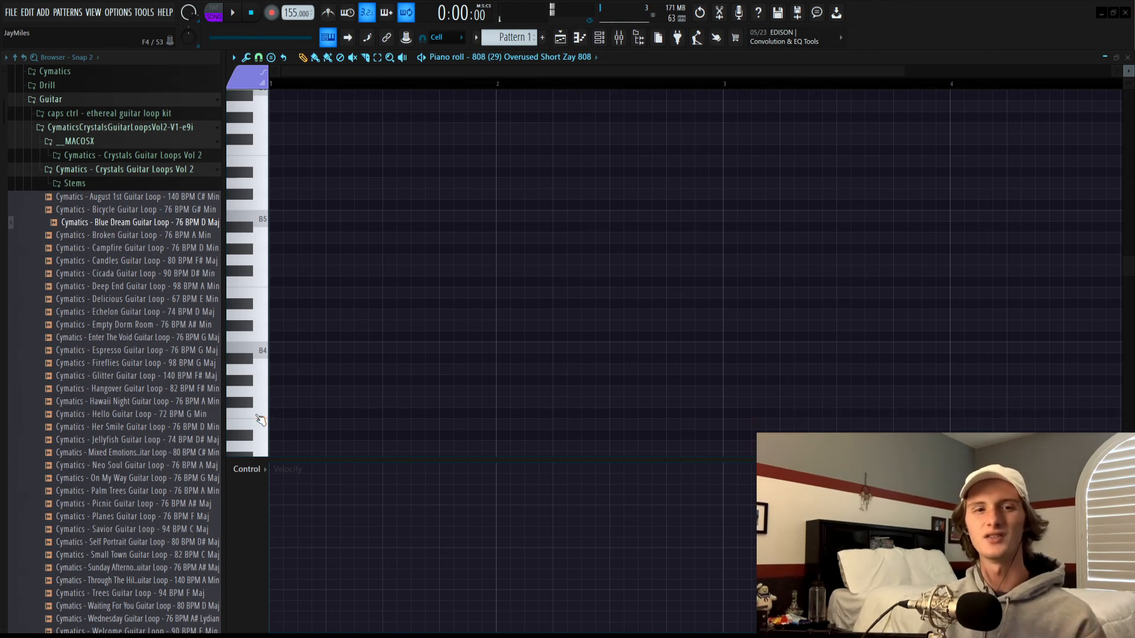
left_click(261, 336)
left_click(619, 37)
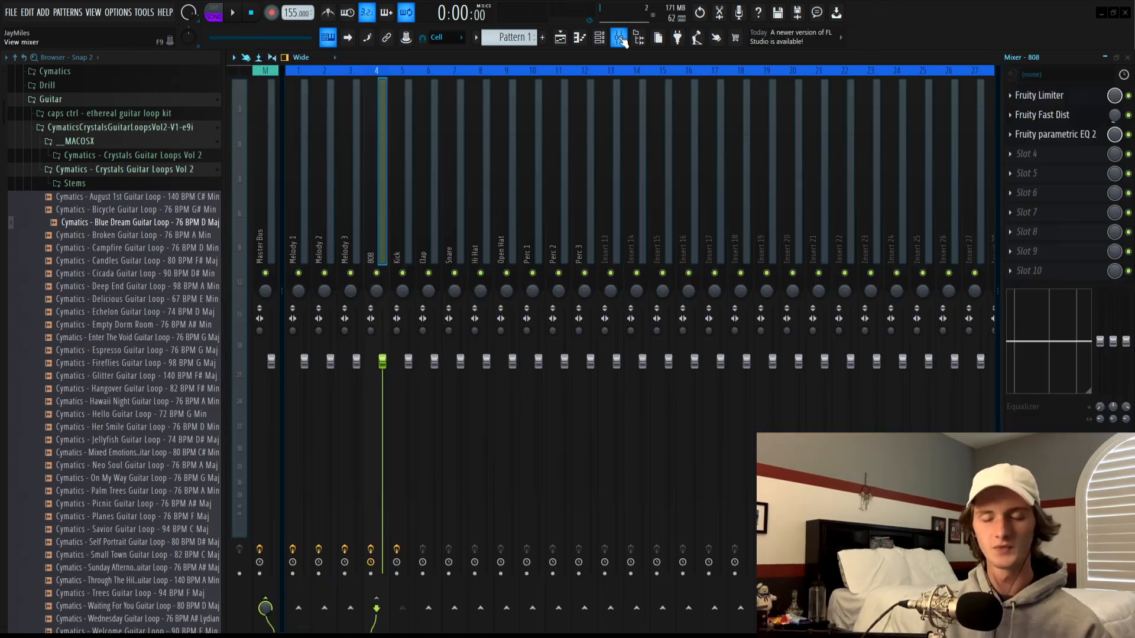